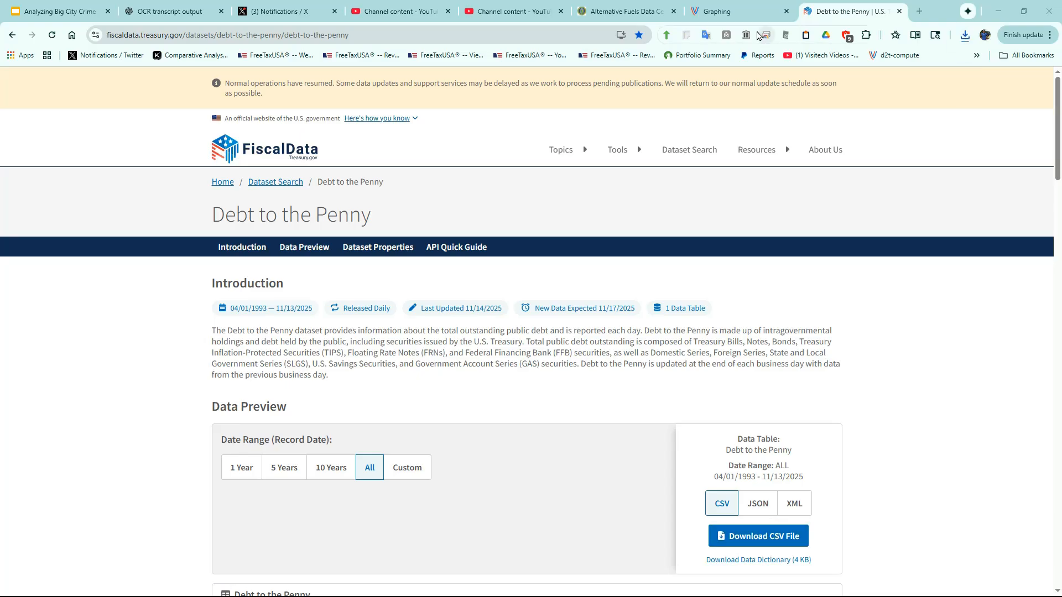
# - Switch to the Visitech Graphing page and load the downloaded DebtPenny_19930401_20251113.csv file into the empty chart area
pyautogui.click(734, 13)
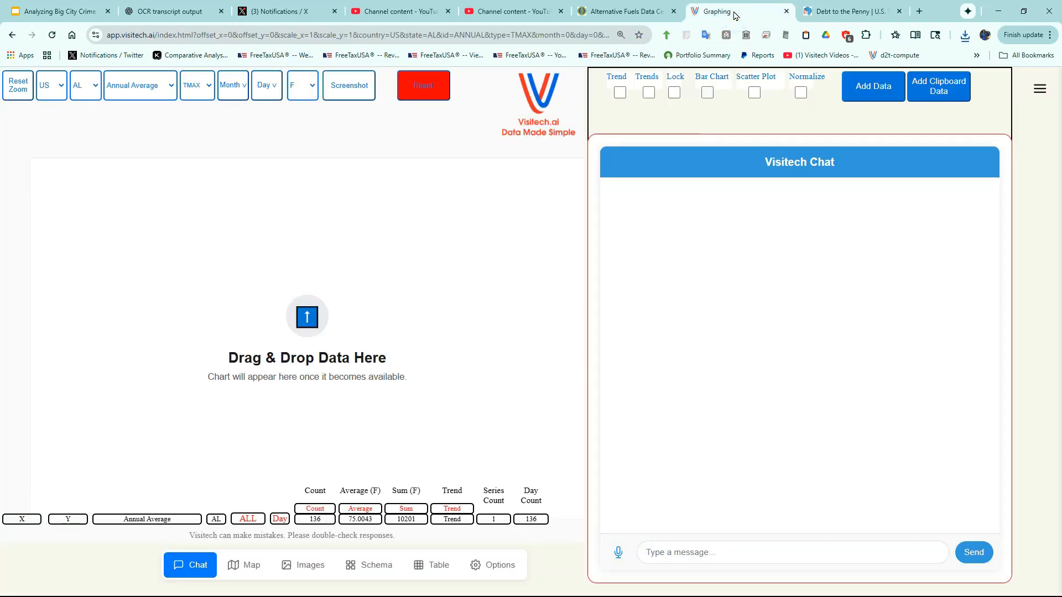
pyautogui.click(965, 35)
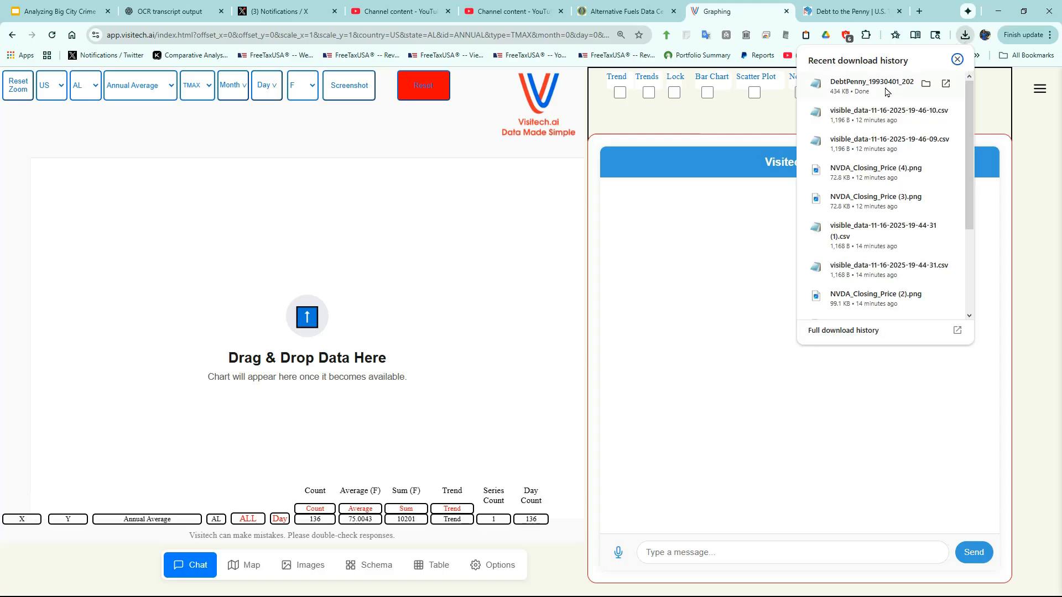
pyautogui.moveTo(882, 91); pyautogui.dragTo(307, 331)
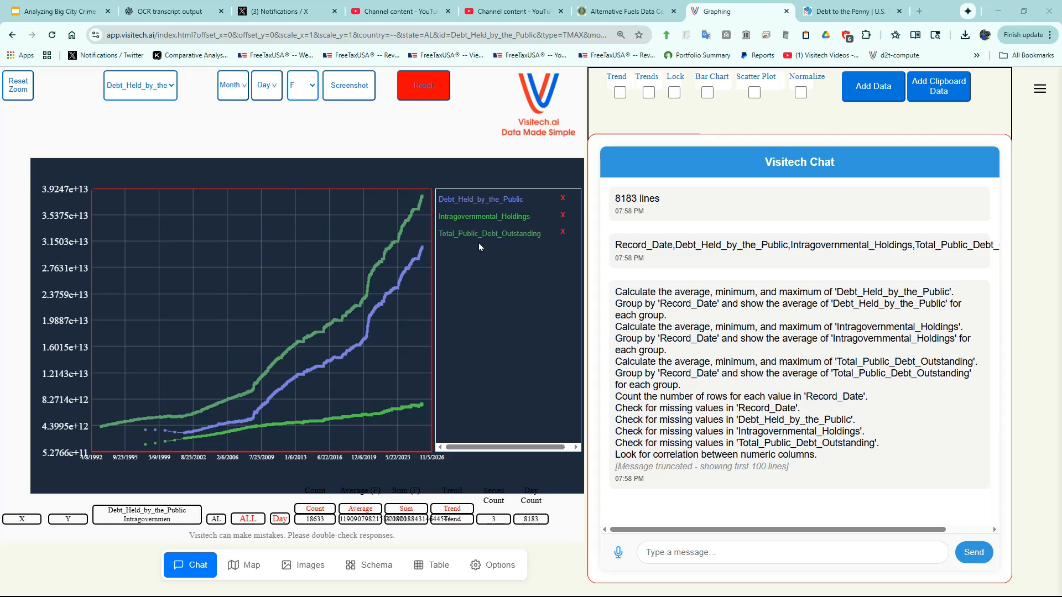
# - Highlight Total_Public_Debt_Outstanding in the chart, and remove the Intragovernmental_Holdings and Debt_Held_by_the_Public series
pyautogui.click(483, 228)
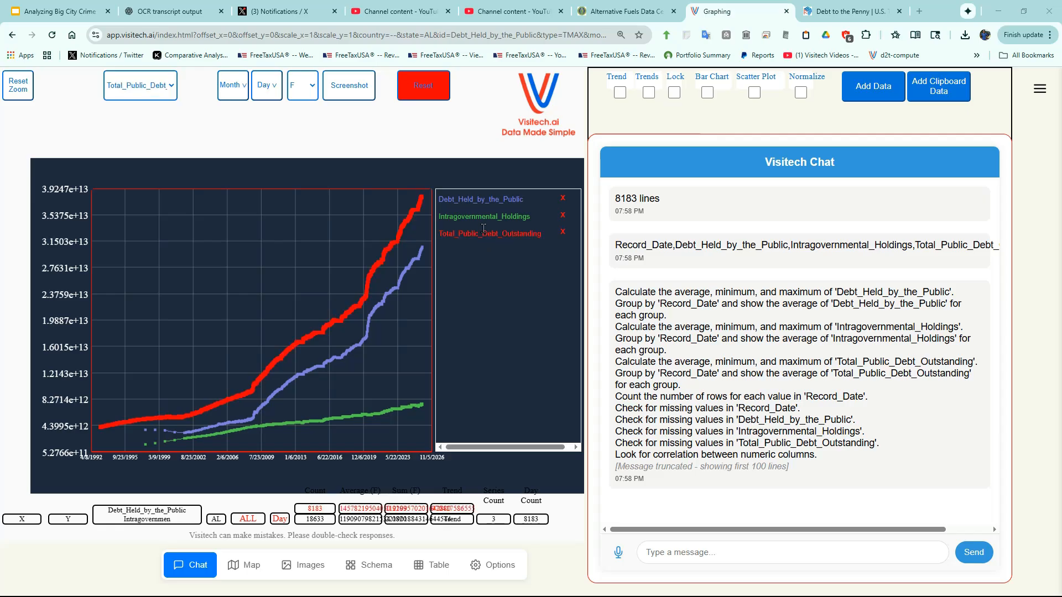
pyautogui.click(562, 215)
pyautogui.click(564, 200)
pyautogui.click(563, 200)
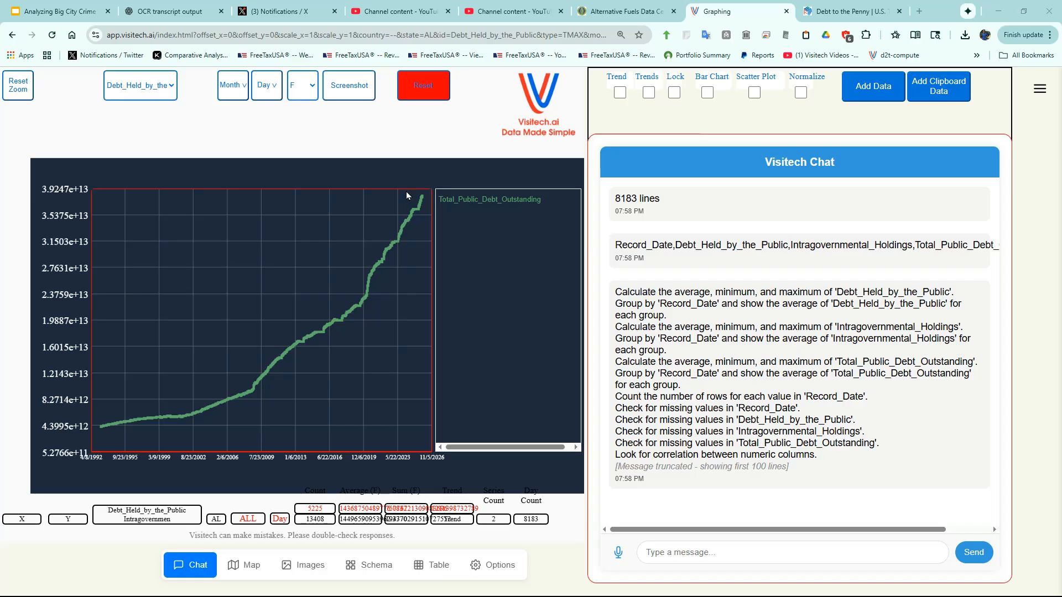
# - Zoom in on the 2024–2025 end of the total public debt curve and inspect its most recent data point
pyautogui.moveTo(406, 190); pyautogui.dragTo(426, 222)
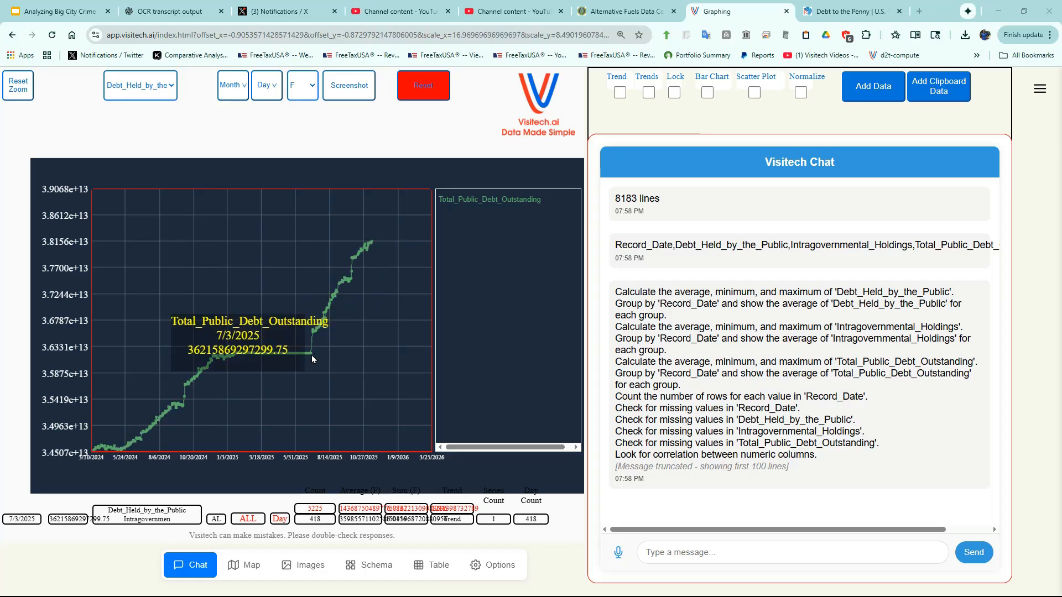
pyautogui.moveTo(374, 243)
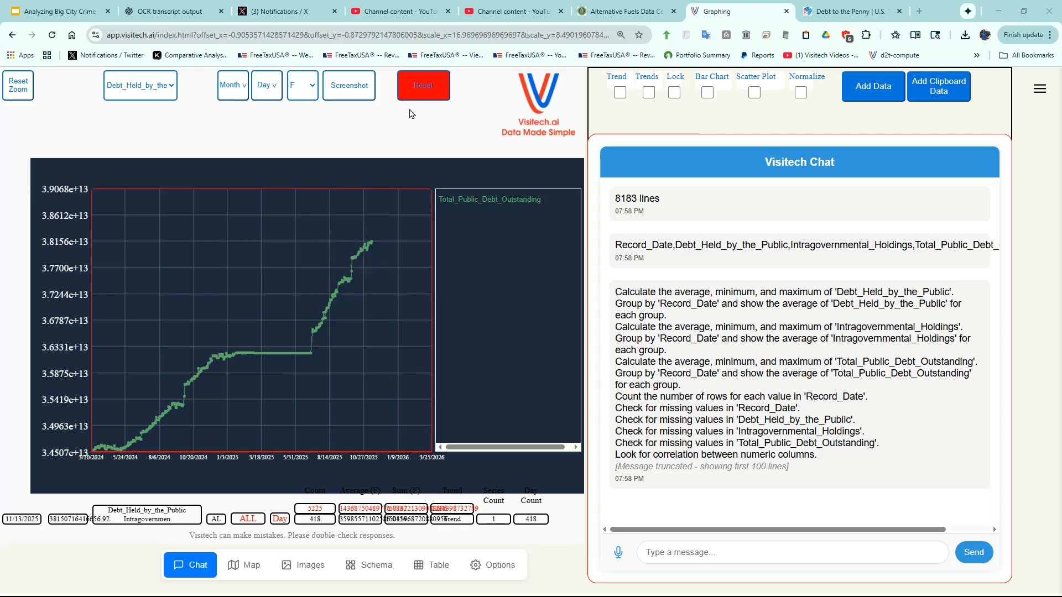
# - Reset the graphing page and chart the data for the voice request "Nvidia stock price"
pyautogui.click(420, 84)
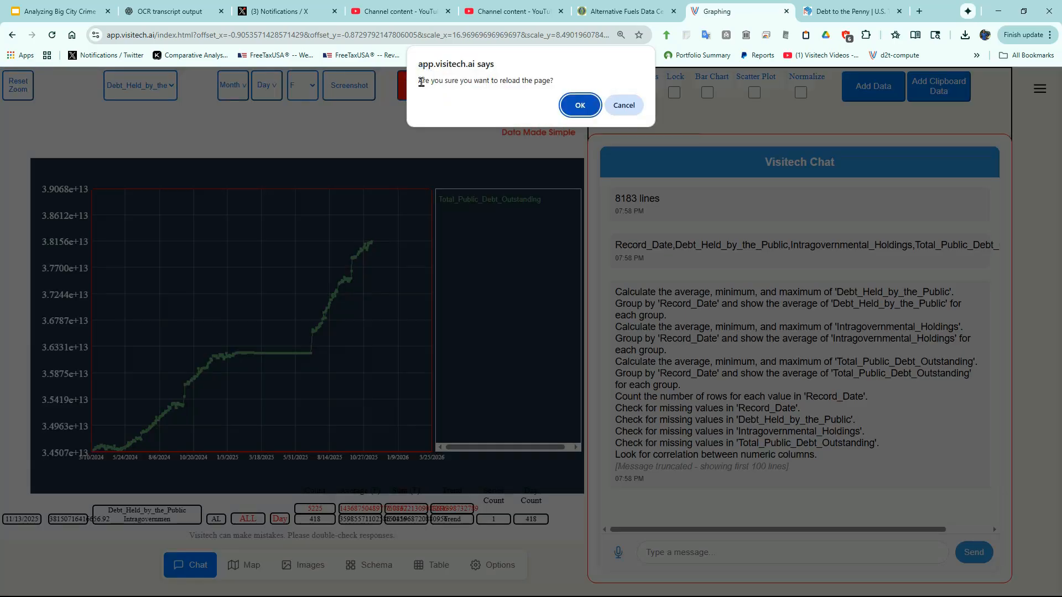
pyautogui.click(576, 105)
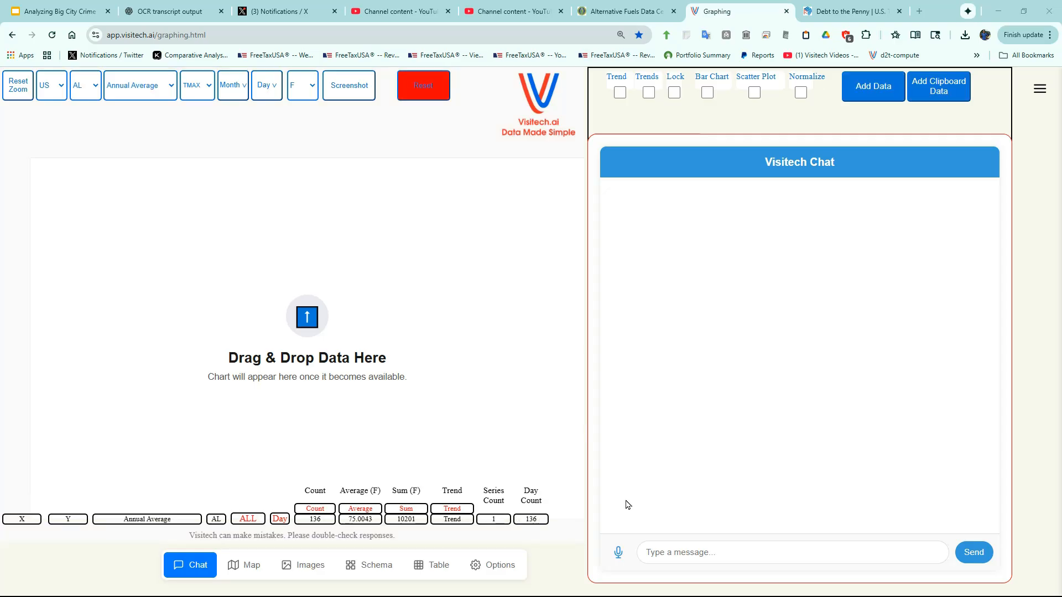
pyautogui.click(618, 552)
pyautogui.click(620, 554)
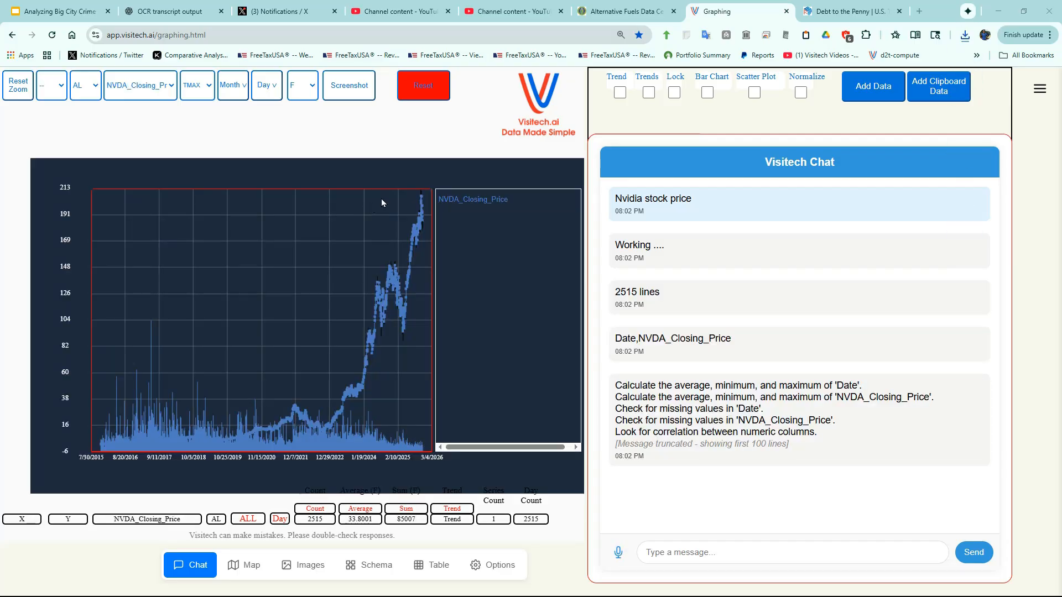
# - Zoom in on the NVDA closing price from late September to November 2025 and inspect an individual candle
pyautogui.moveTo(405, 190); pyautogui.dragTo(429, 240)
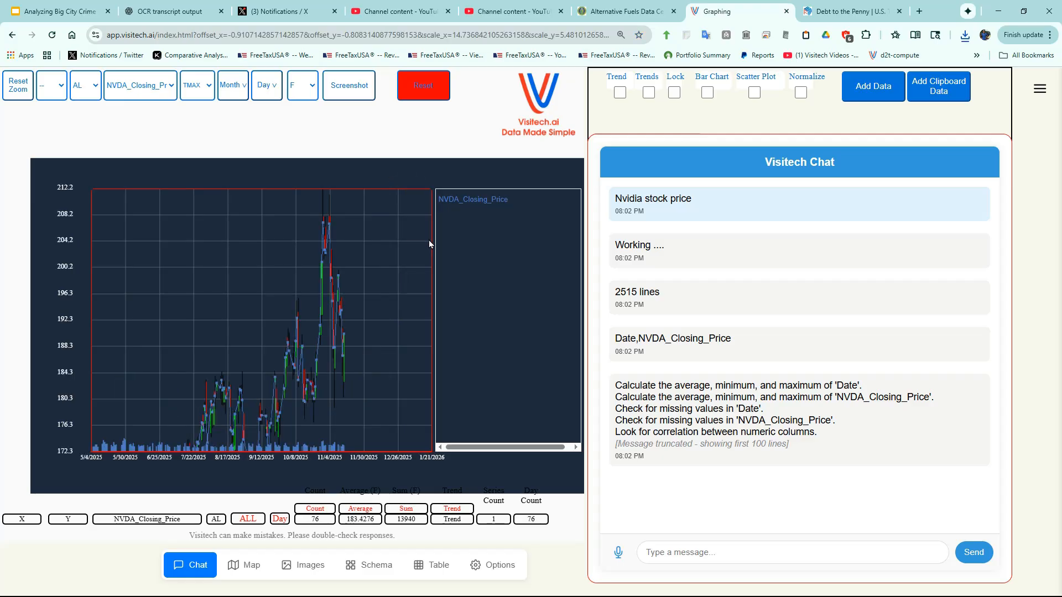
pyautogui.moveTo(275, 205); pyautogui.dragTo(360, 412)
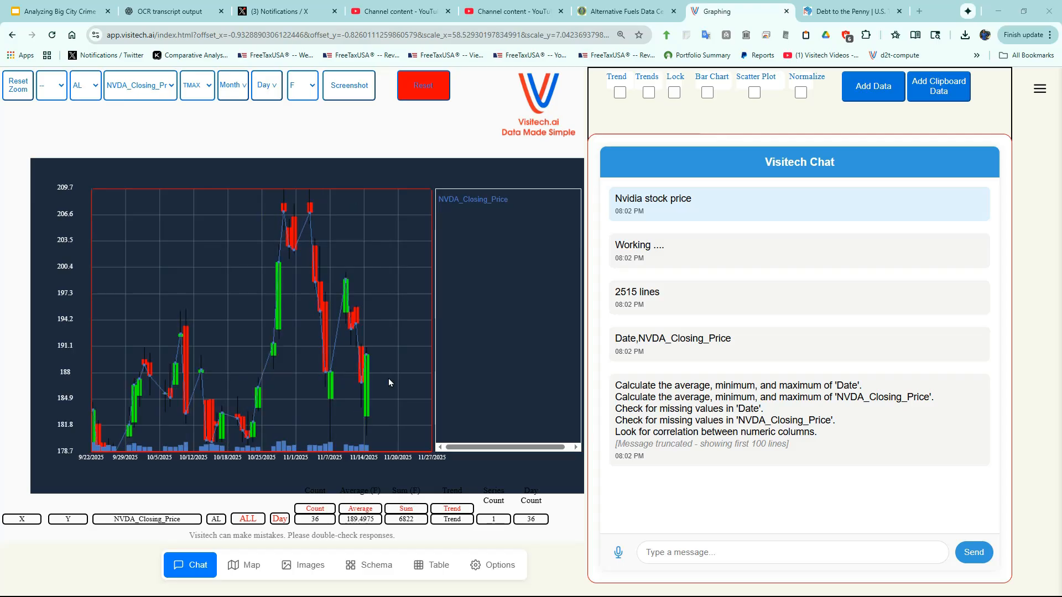
pyautogui.moveTo(327, 373)
# - Add a second series to the NVDA chart with the voice request "AMD stock price"
pyautogui.click(620, 553)
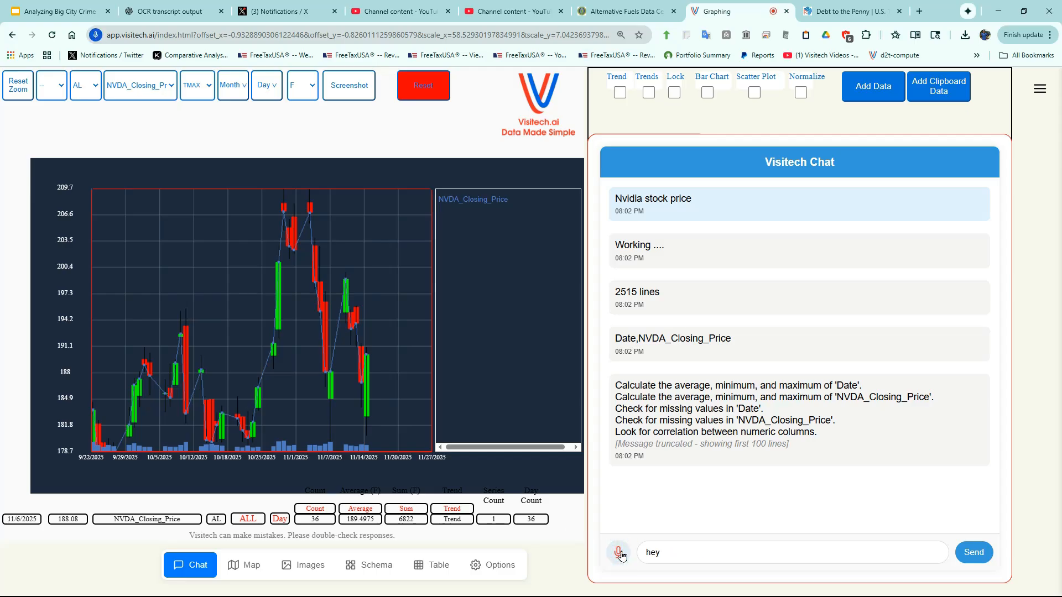
pyautogui.click(621, 551)
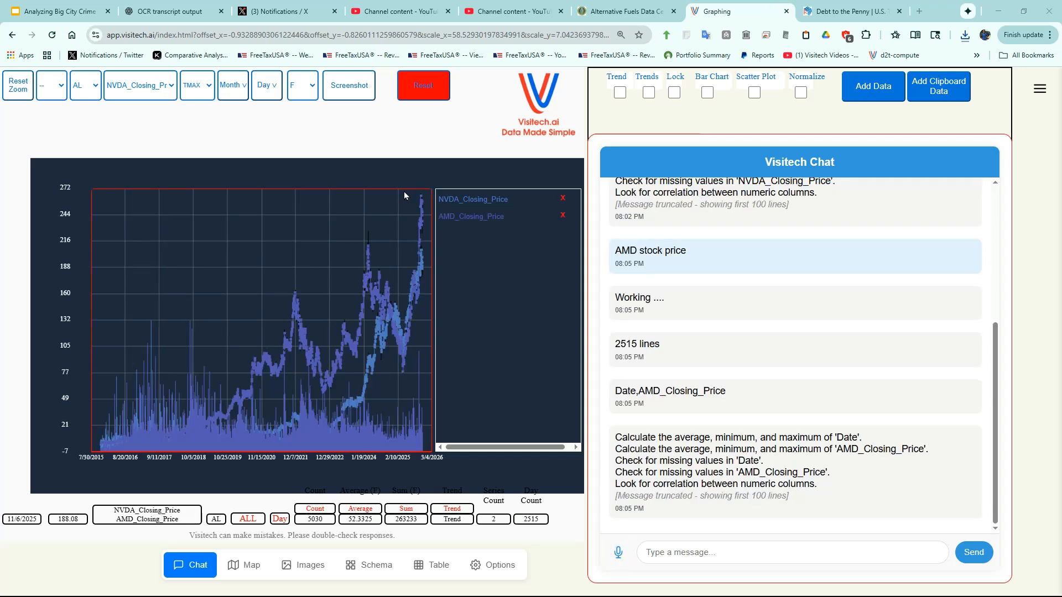
# - Examine the NVDA and AMD candlesticks from mid-September to November 2025, highlighting each closing price series in turn
pyautogui.moveTo(404, 192); pyautogui.dragTo(429, 282)
pyautogui.moveTo(268, 201); pyautogui.dragTo(364, 446)
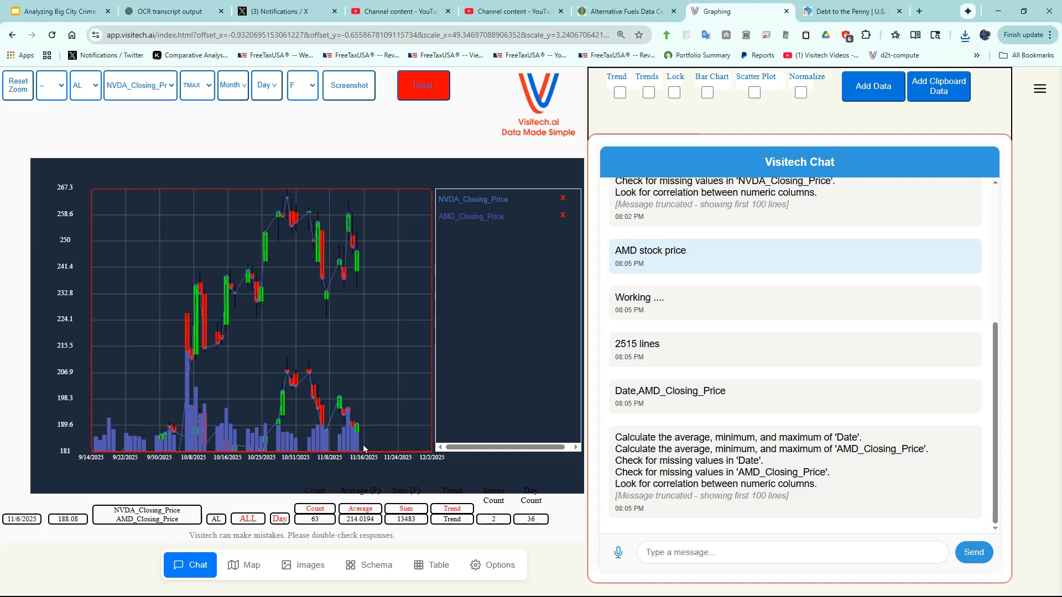
pyautogui.moveTo(327, 295)
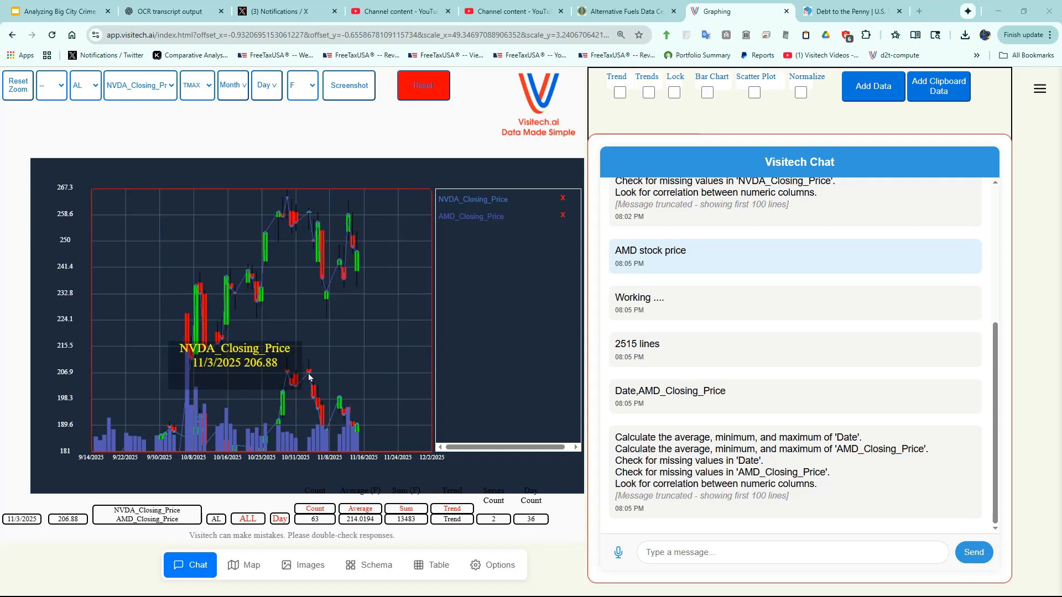
pyautogui.click(460, 198)
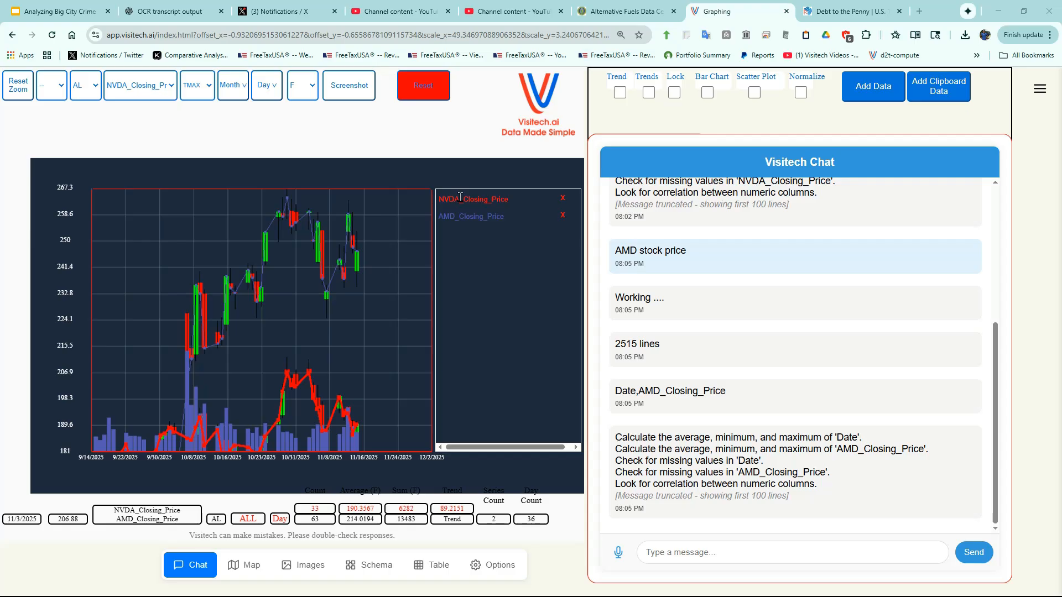
pyautogui.click(460, 217)
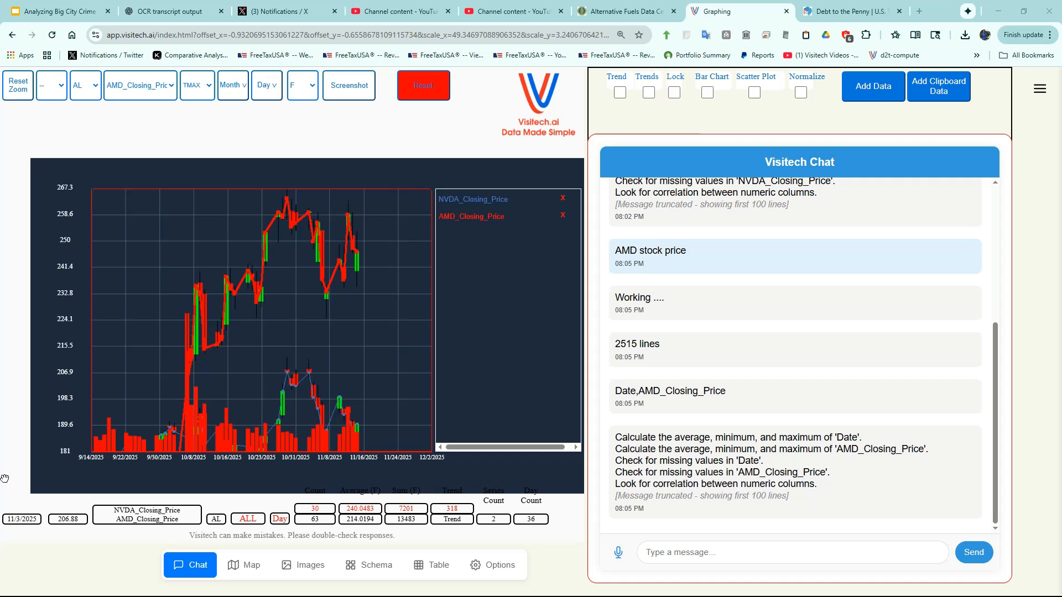
# - Reset the graphing page and load the DC Crime 2025 demo dataset from the options
pyautogui.click(423, 86)
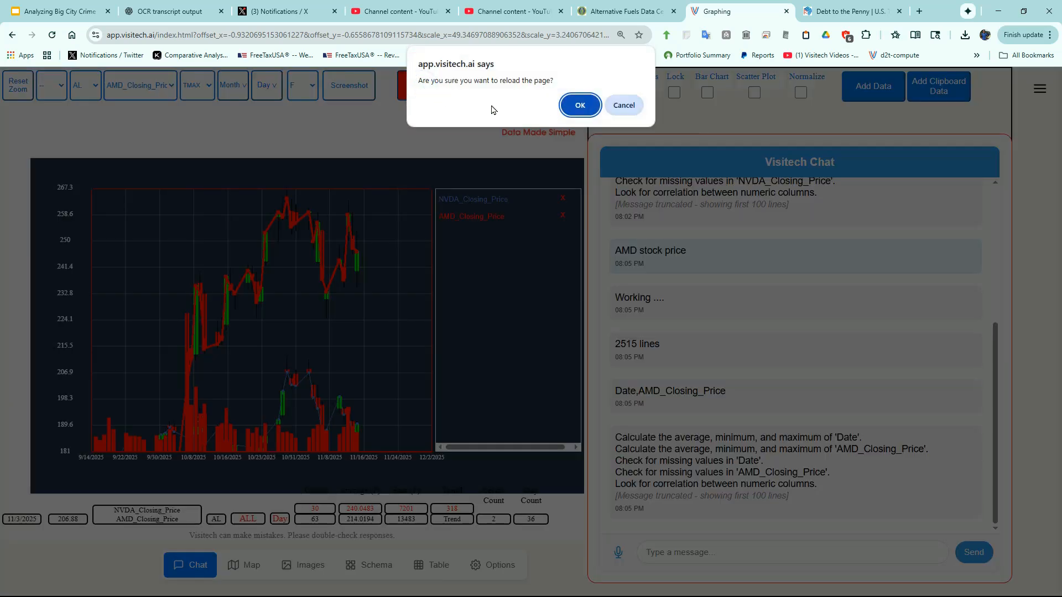
pyautogui.click(578, 105)
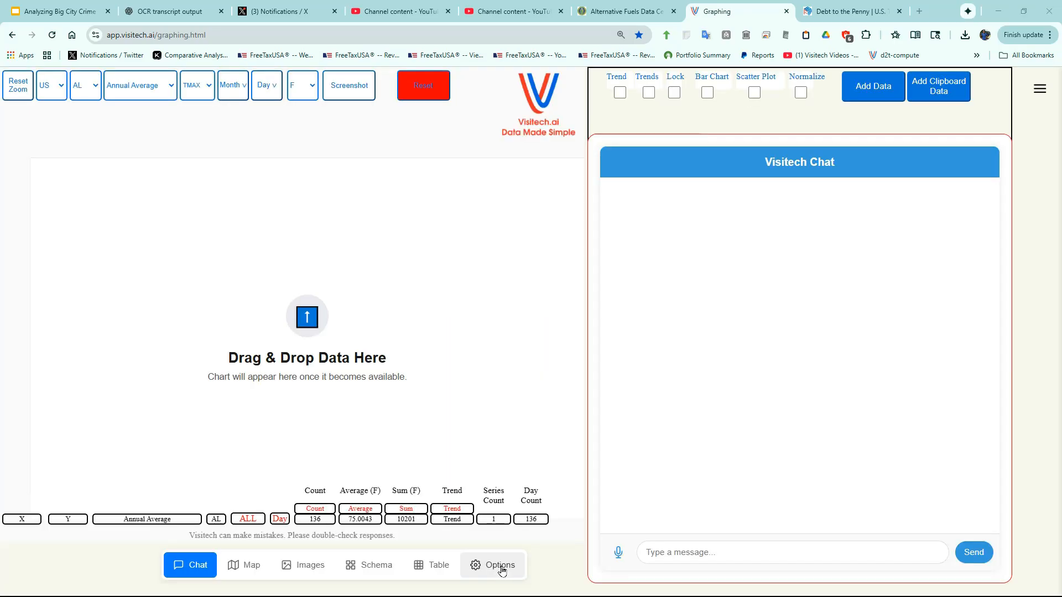
pyautogui.click(501, 566)
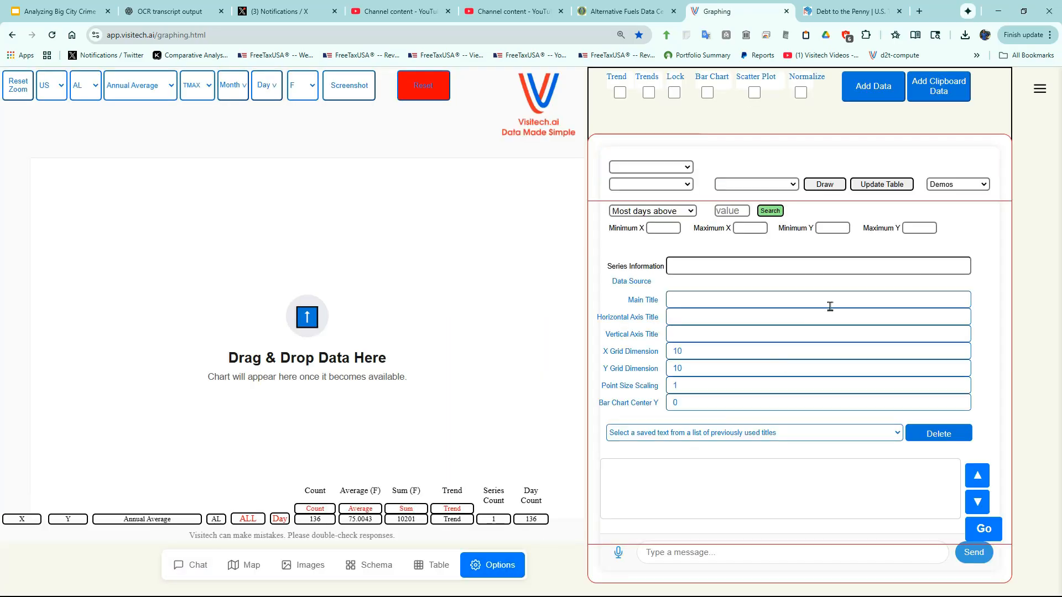
pyautogui.click(960, 184)
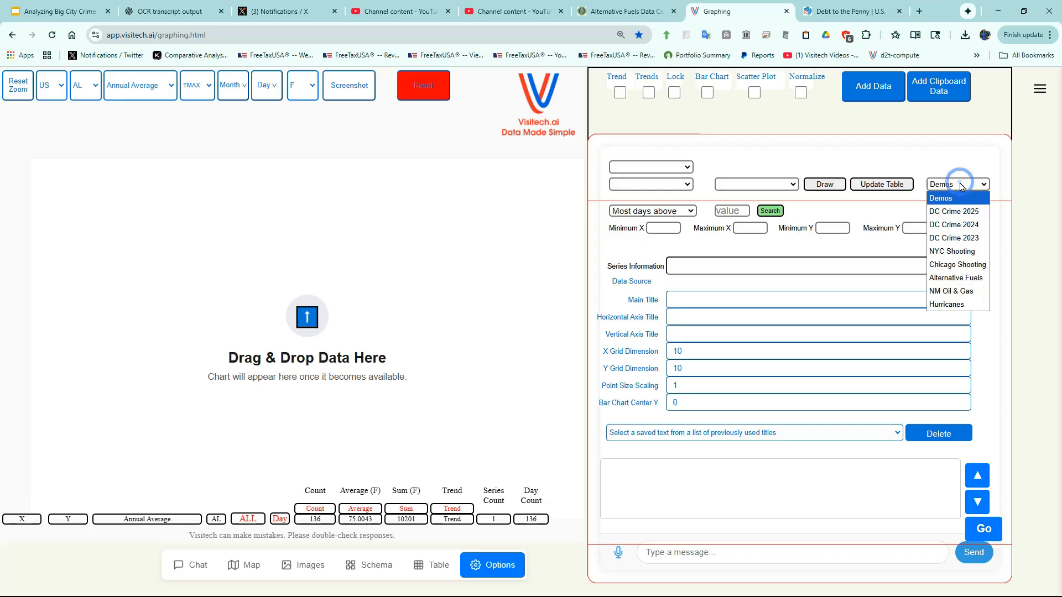
pyautogui.click(952, 212)
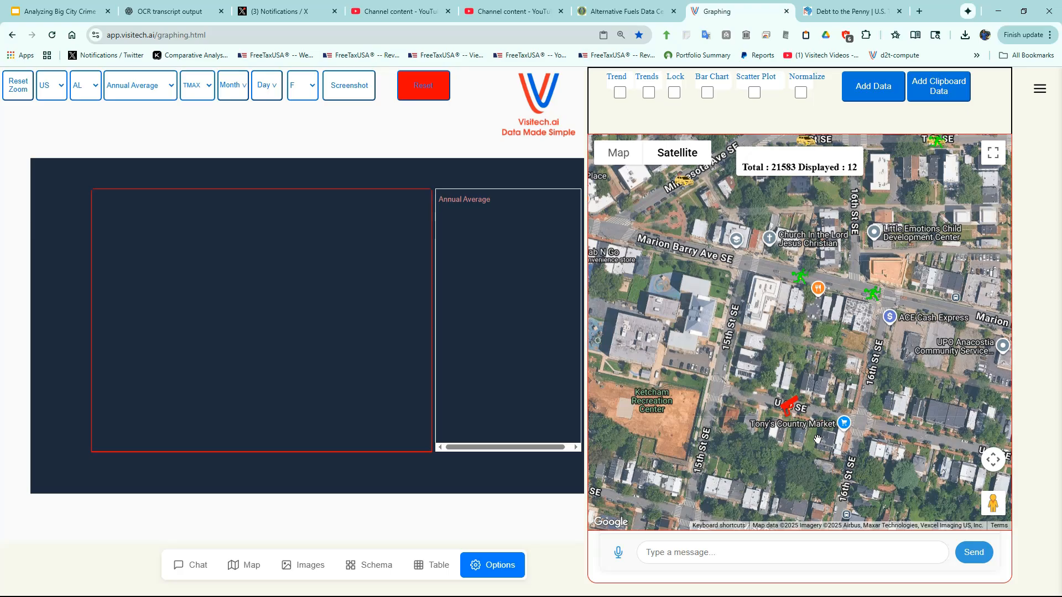
# - Read the incident details of the red gun marker on U St SE, and close them
pyautogui.click(792, 409)
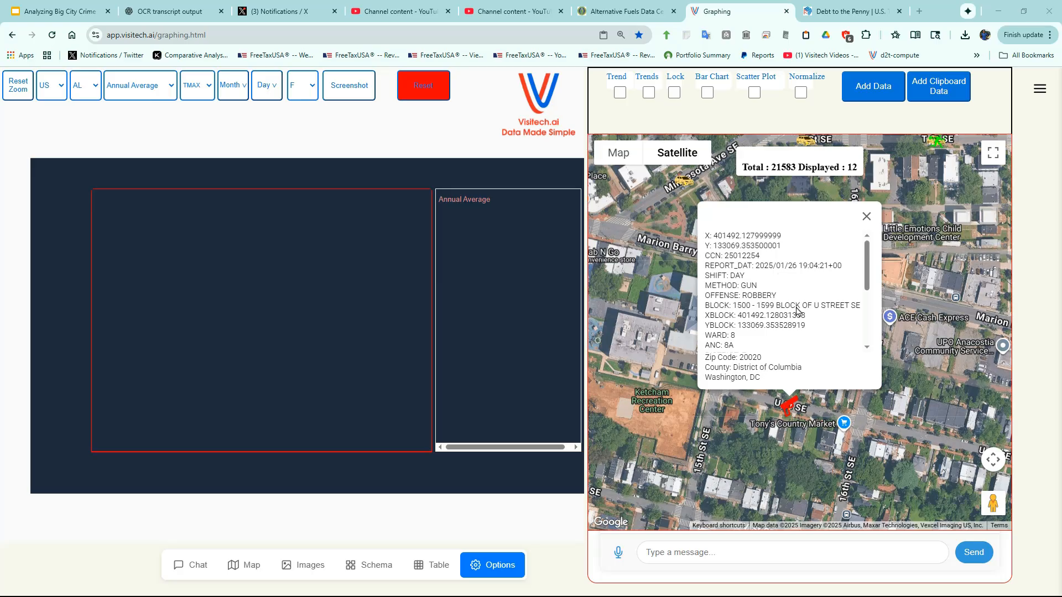
pyautogui.click(866, 216)
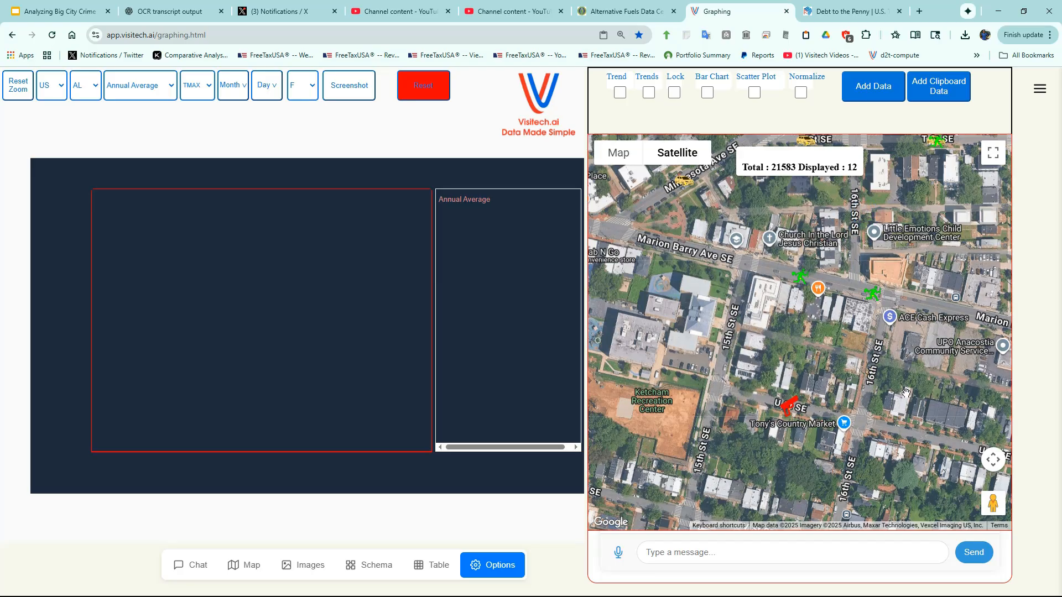
# - Open Street View at the gun marker on U St SE and look around the surrounding houses
pyautogui.moveTo(988, 501)
pyautogui.mouseDown()
pyautogui.moveTo(840, 415)
pyautogui.moveTo(793, 409)
pyautogui.mouseUp()
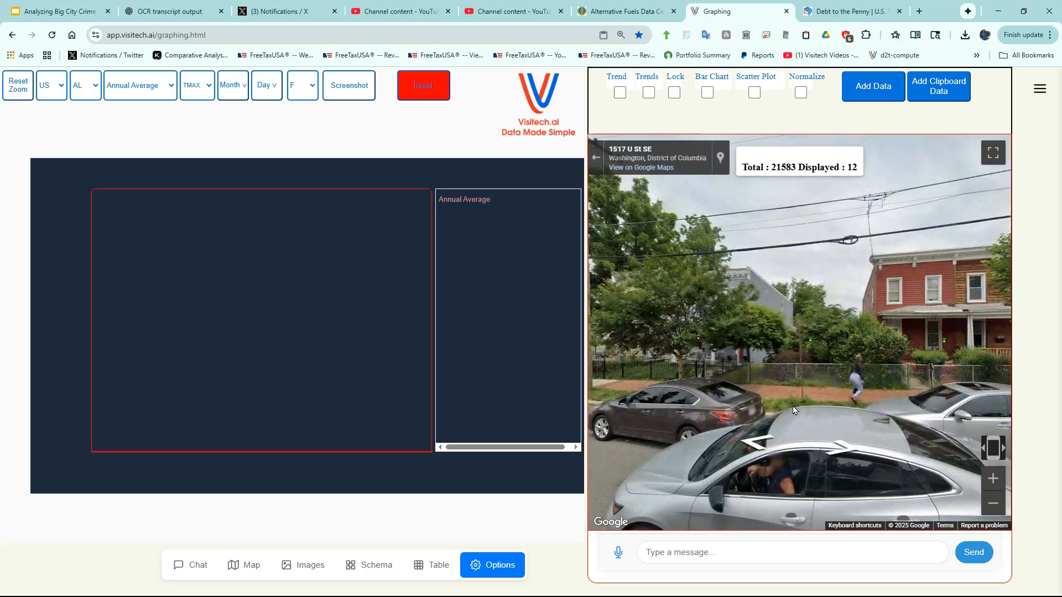
pyautogui.moveTo(683, 326); pyautogui.dragTo(889, 341)
pyautogui.moveTo(697, 331); pyautogui.dragTo(874, 335)
pyautogui.moveTo(642, 326); pyautogui.dragTo(871, 336)
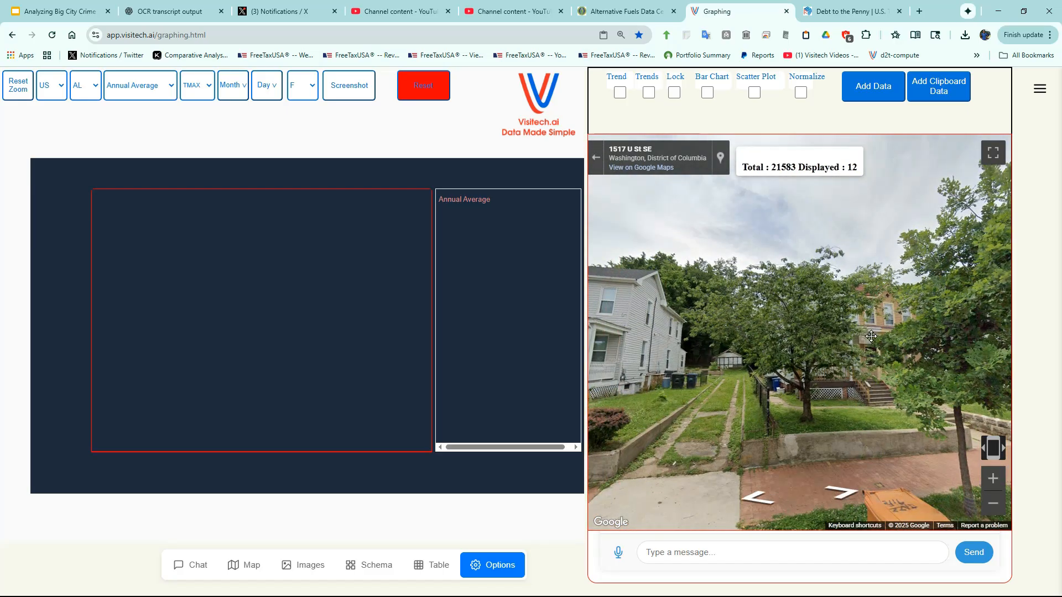
# - Show the DC_Crime_2025 table through its OFFENSE column, and chart the voice request to group by offense and count the number of lines
pyautogui.click(435, 567)
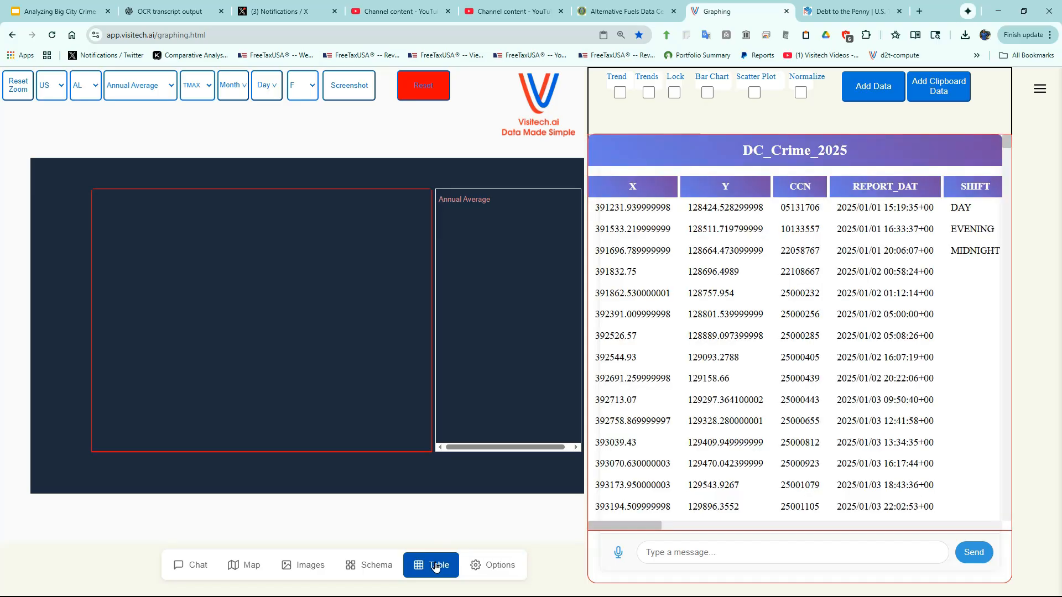
pyautogui.hscroll(5, 654, 288)
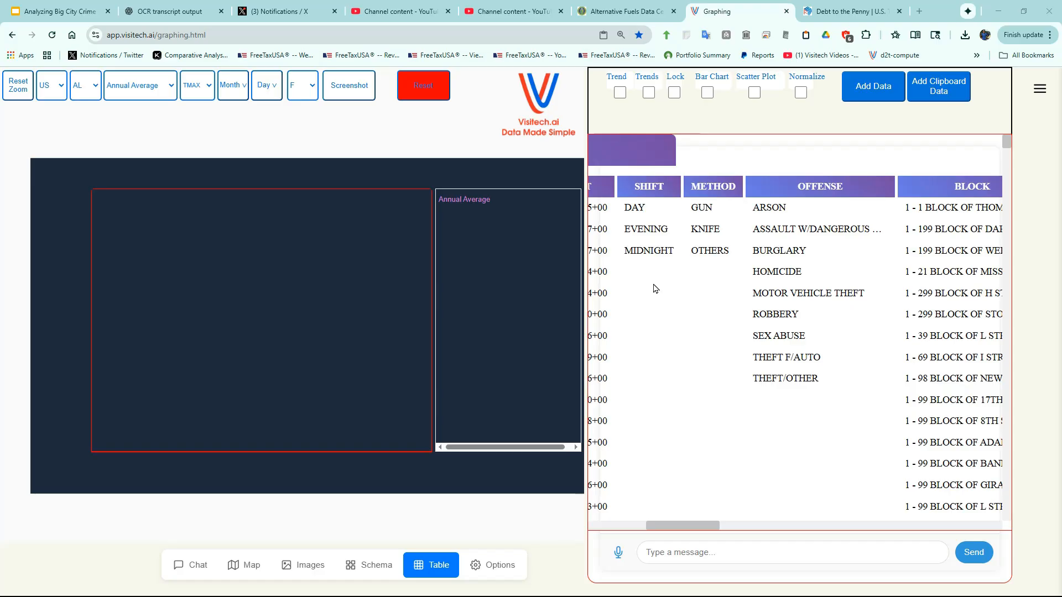
pyautogui.click(619, 553)
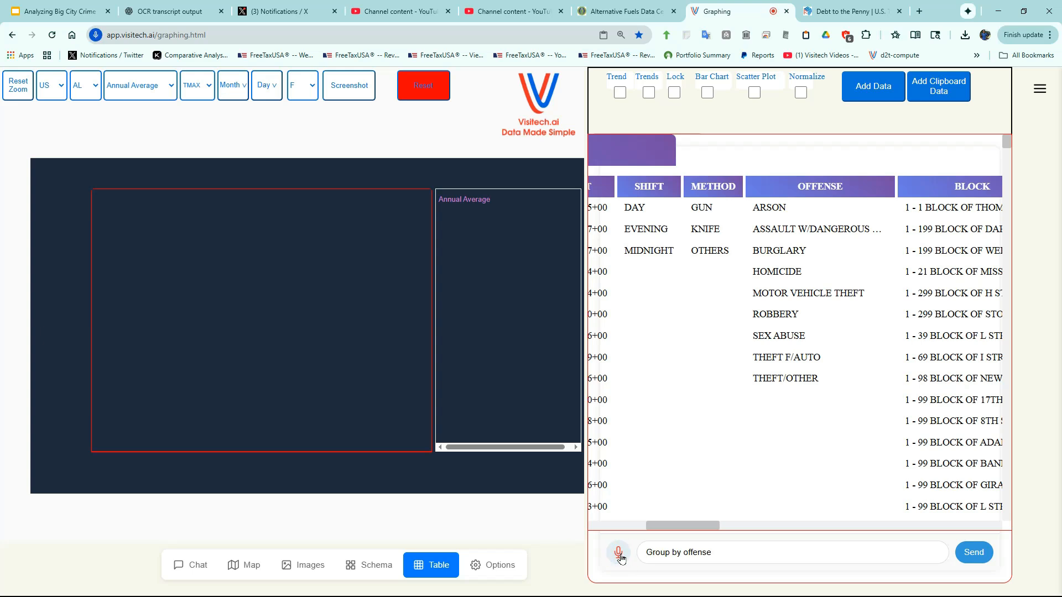
pyautogui.click(619, 553)
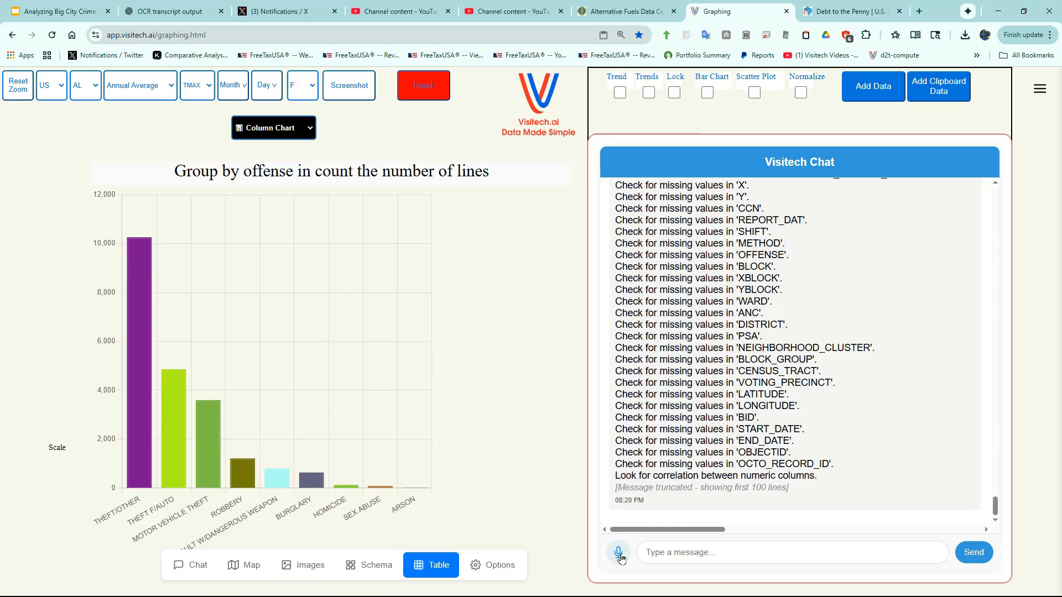
# - Change the title of the offense column chart to "Washington DC Crimes"
pyautogui.moveTo(138, 268)
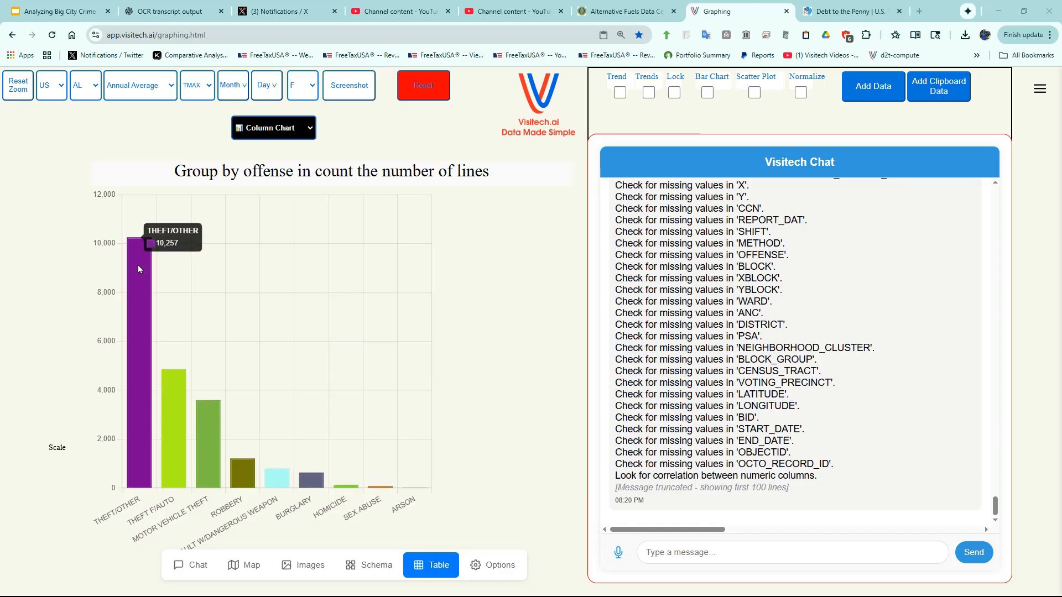
pyautogui.moveTo(180, 381)
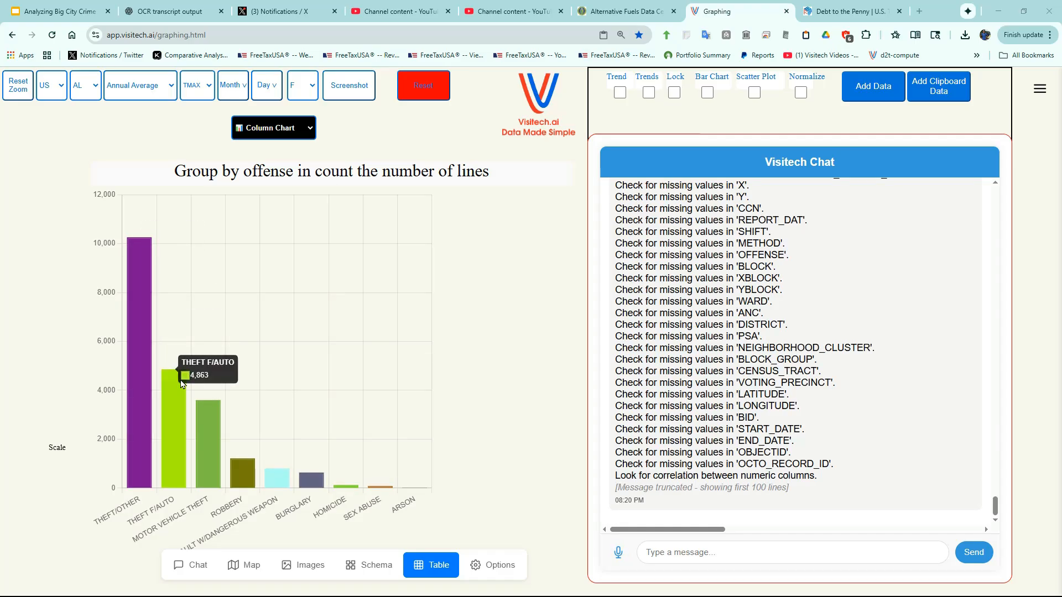
pyautogui.click(311, 180)
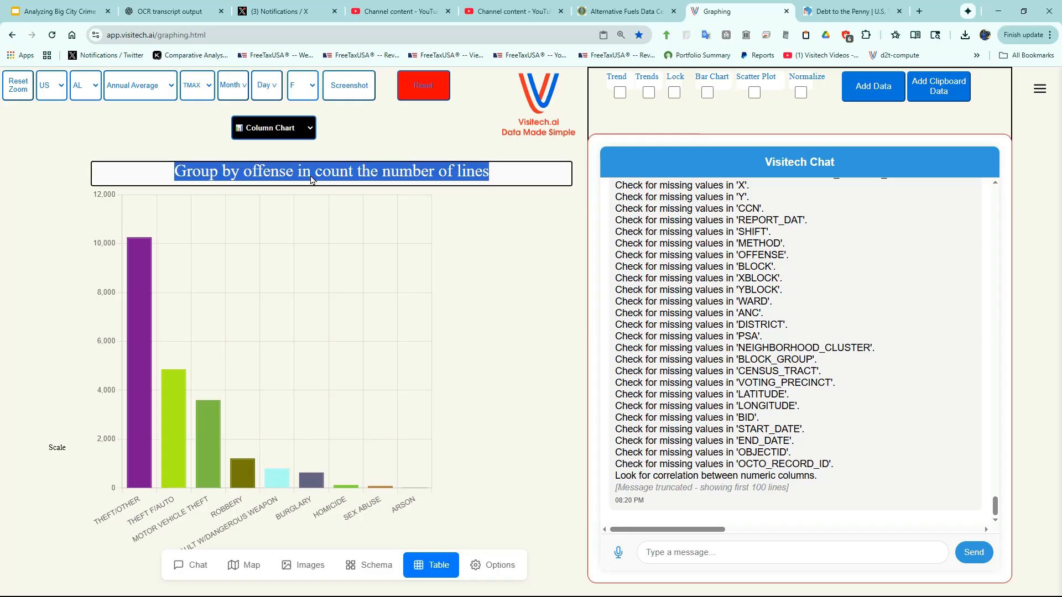
pyautogui.write('Washington DC Crimes')
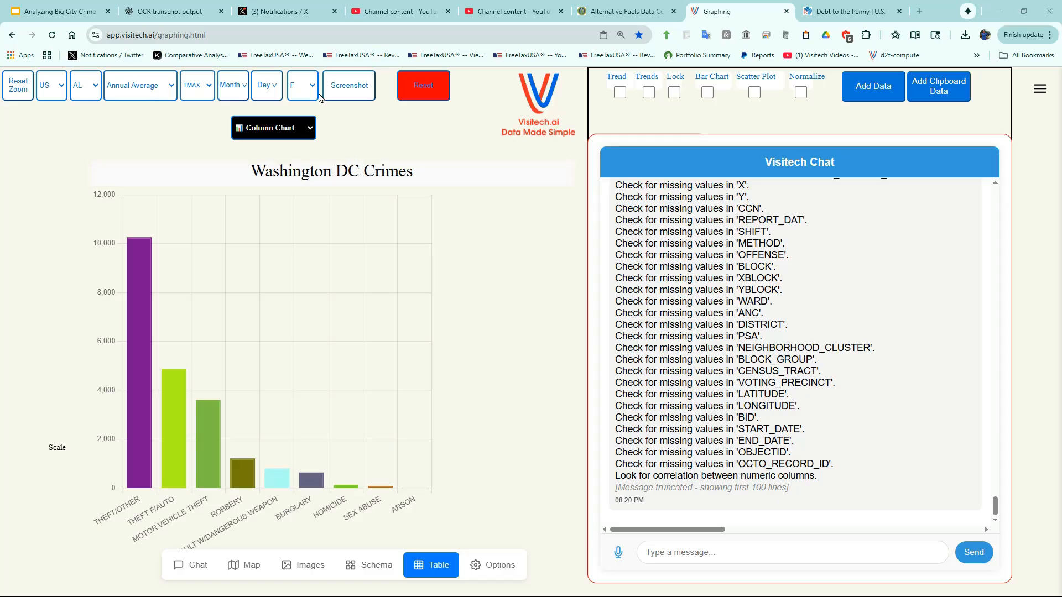
# - Save a screenshot of the Washington DC Crimes chart and show the browser's recent downloads
pyautogui.click(350, 91)
pyautogui.click(965, 36)
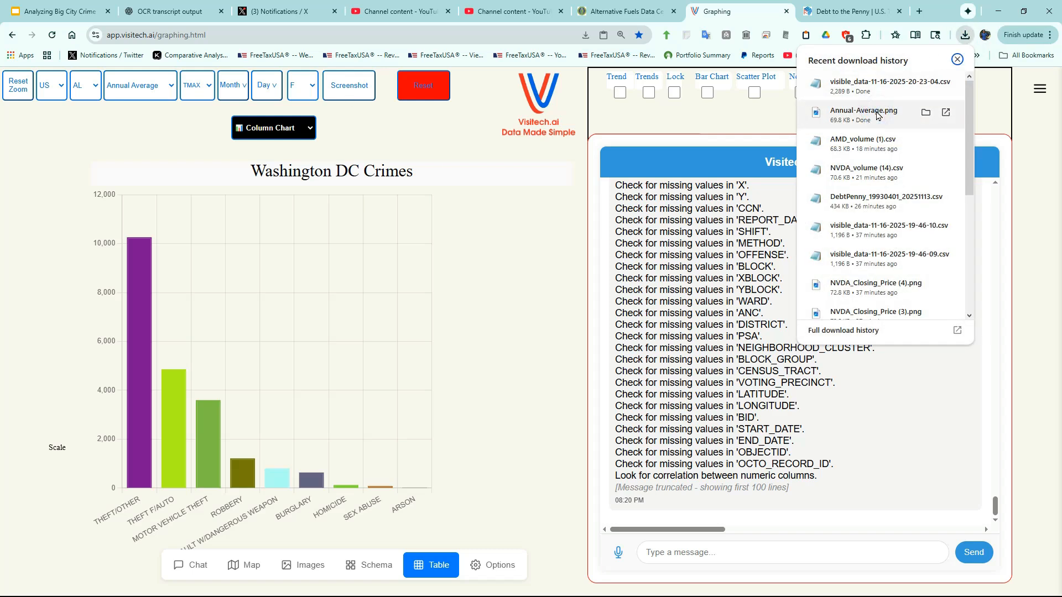
# - View the downloaded Annual-Average.png image of the Washington DC Crimes chart and close the viewer
pyautogui.click(877, 115)
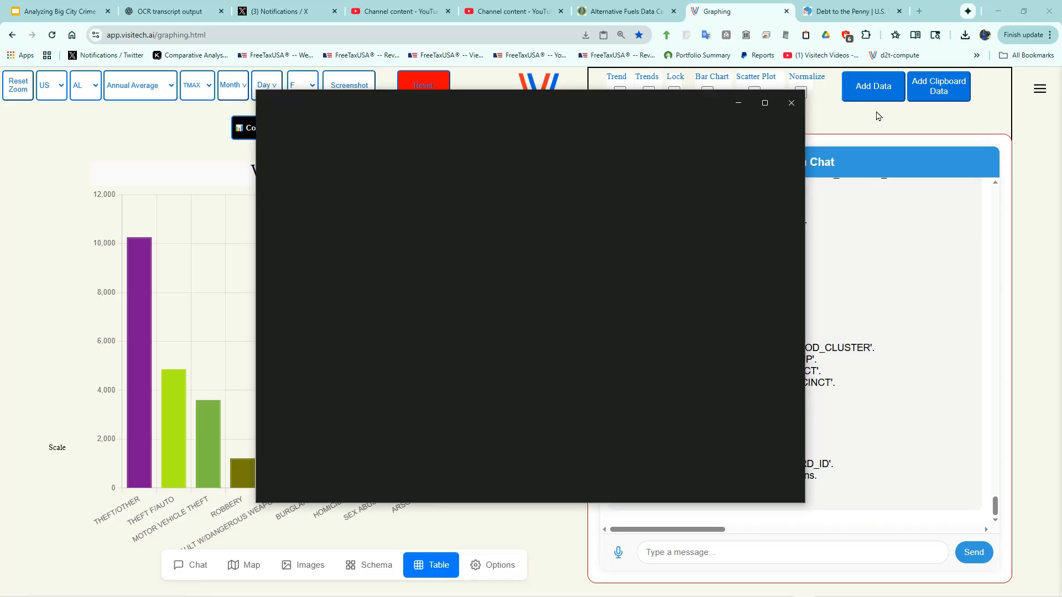
pyautogui.click(791, 103)
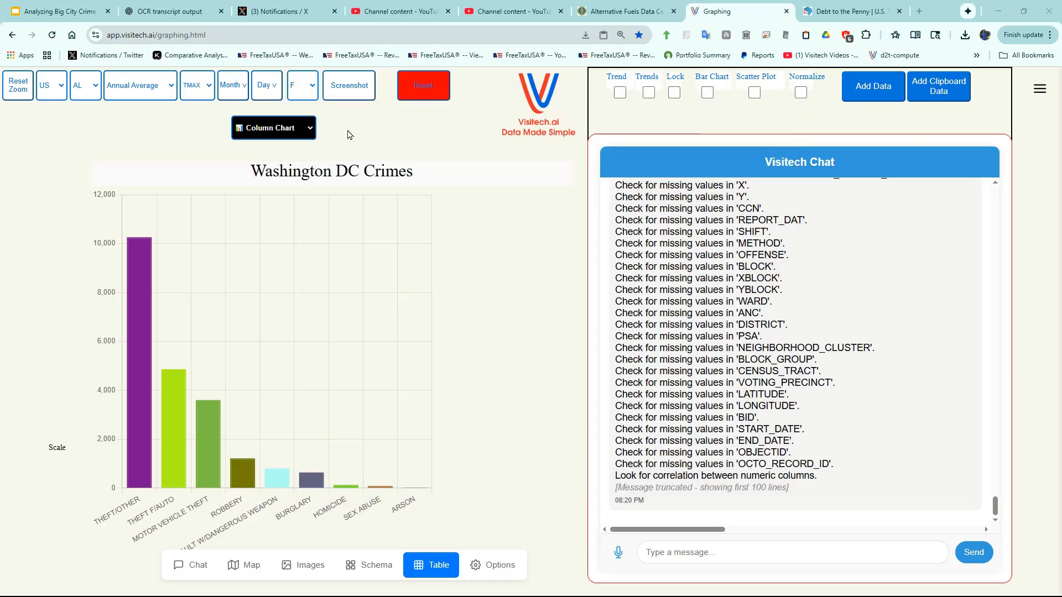
# - Turn the Washington DC Crimes chart into a pie chart and remove its THEFT/OTHER slice
pyautogui.click(275, 129)
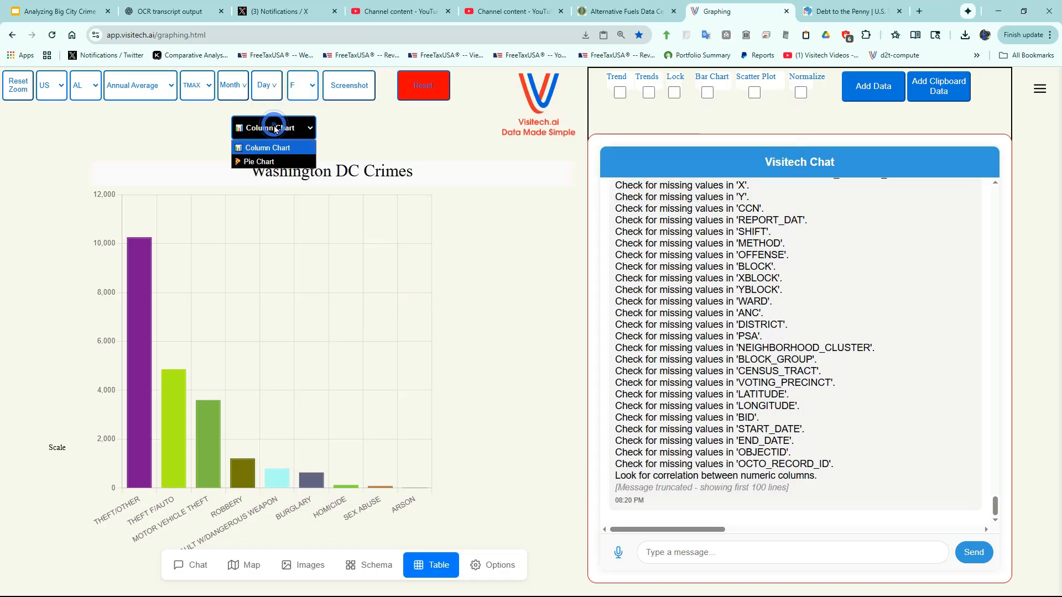
pyautogui.click(266, 161)
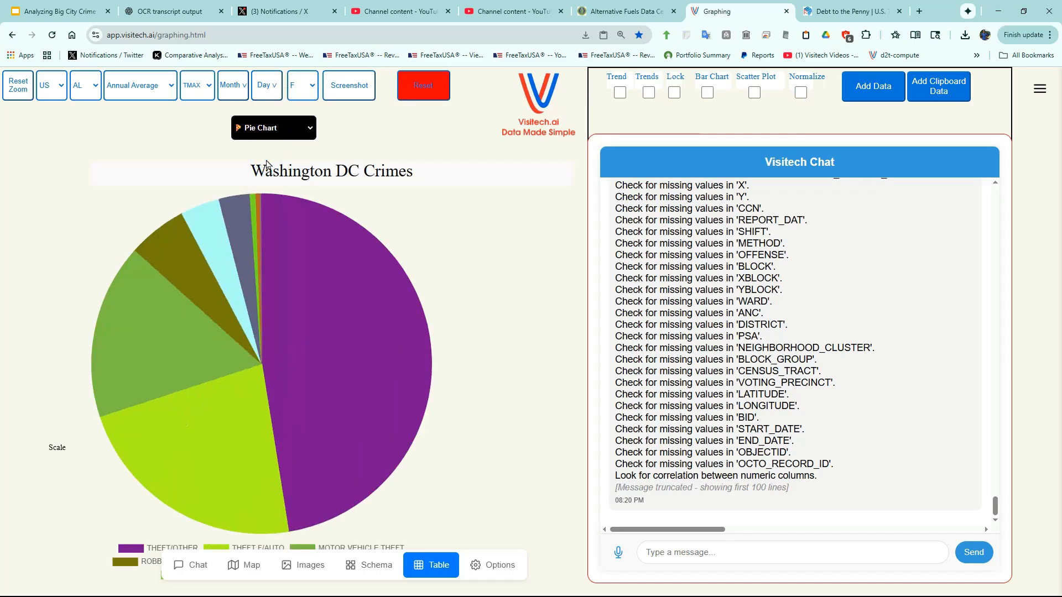
pyautogui.moveTo(378, 382)
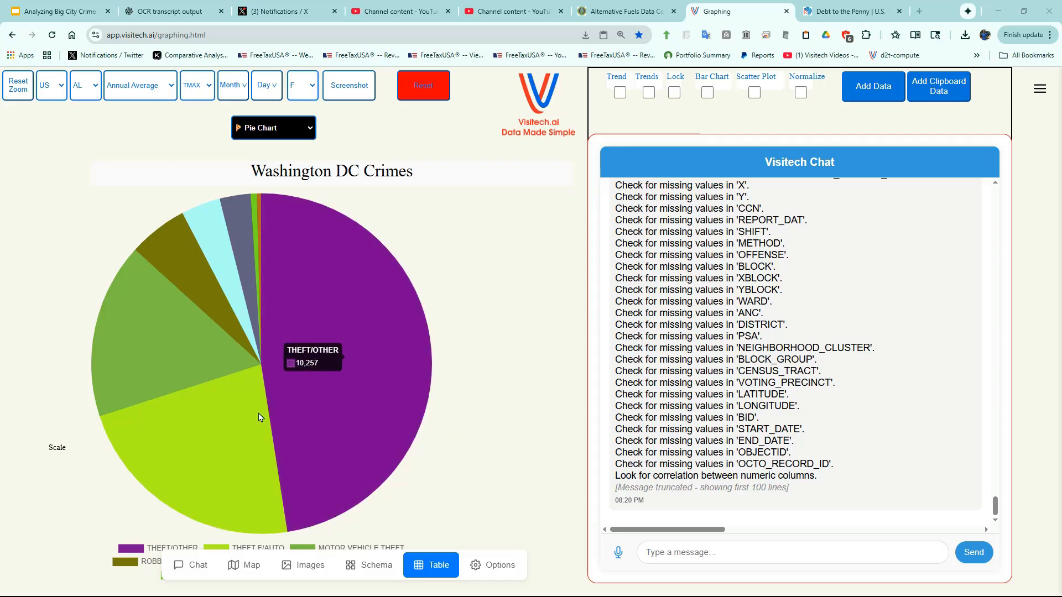
pyautogui.moveTo(184, 353)
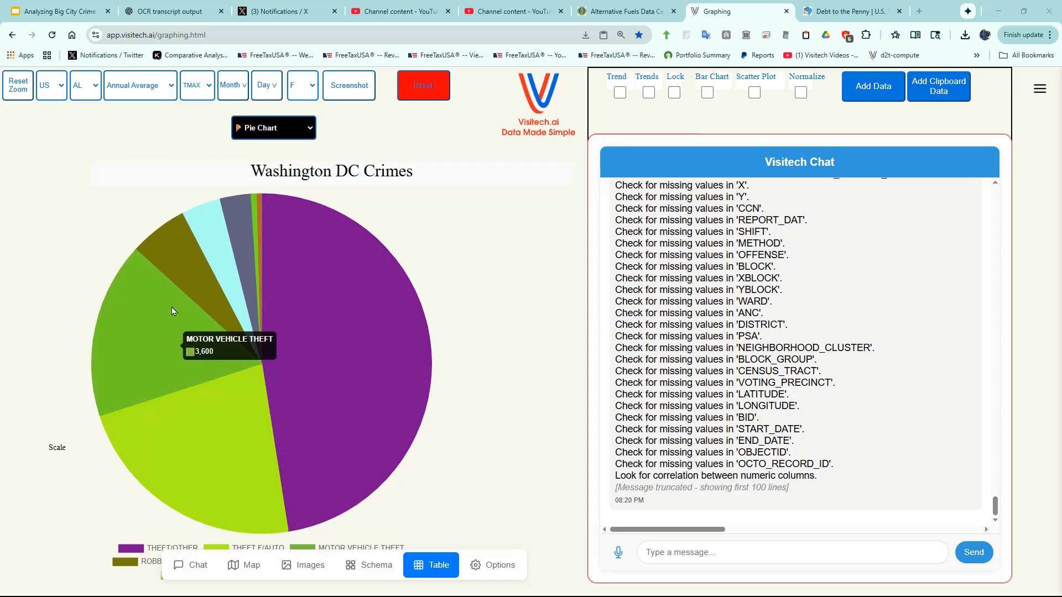
pyautogui.moveTo(187, 280)
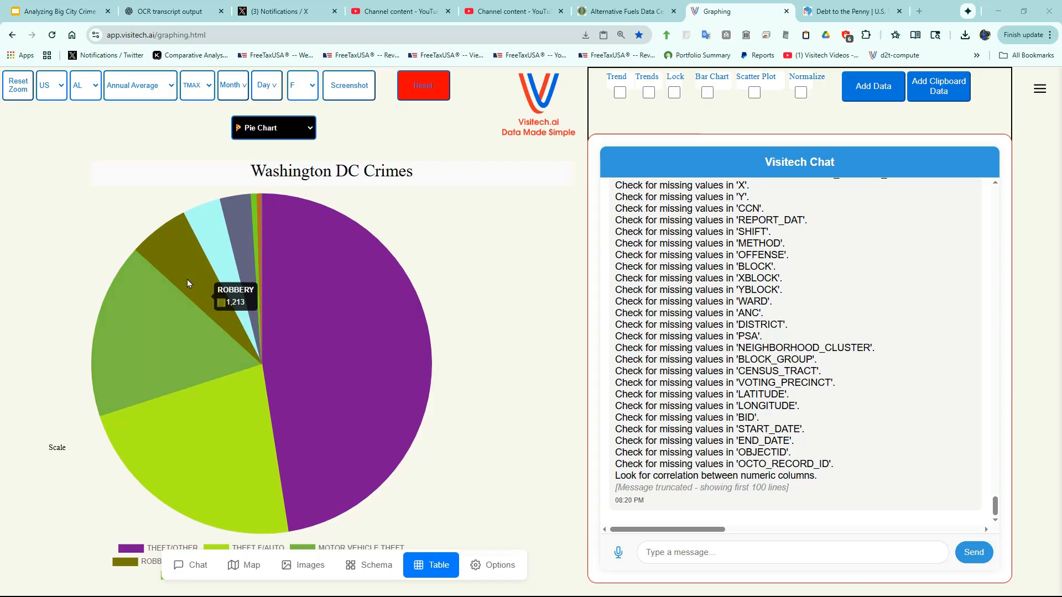
pyautogui.click(329, 332)
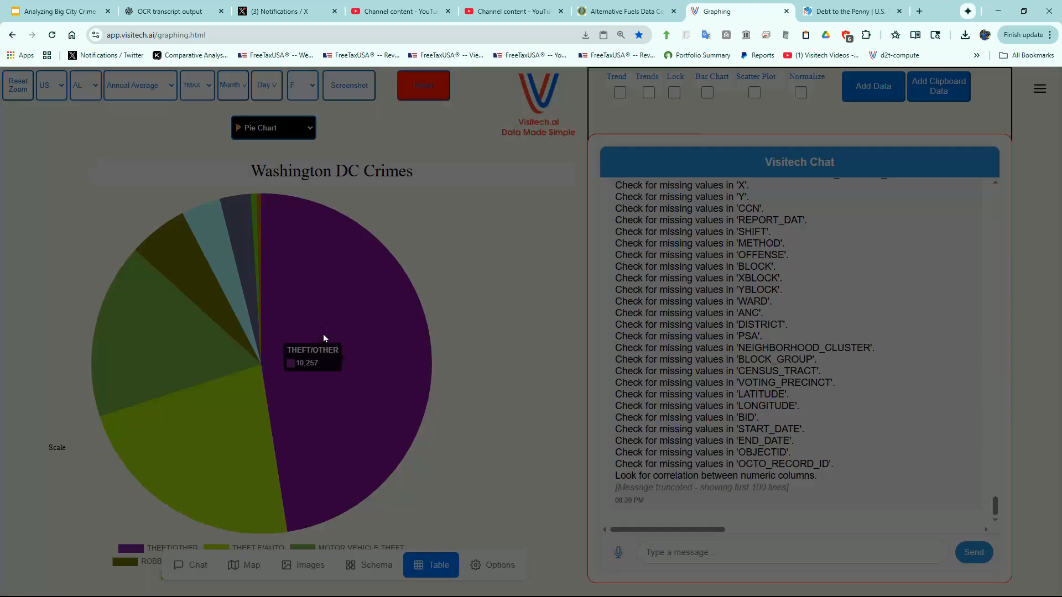
pyautogui.click(580, 114)
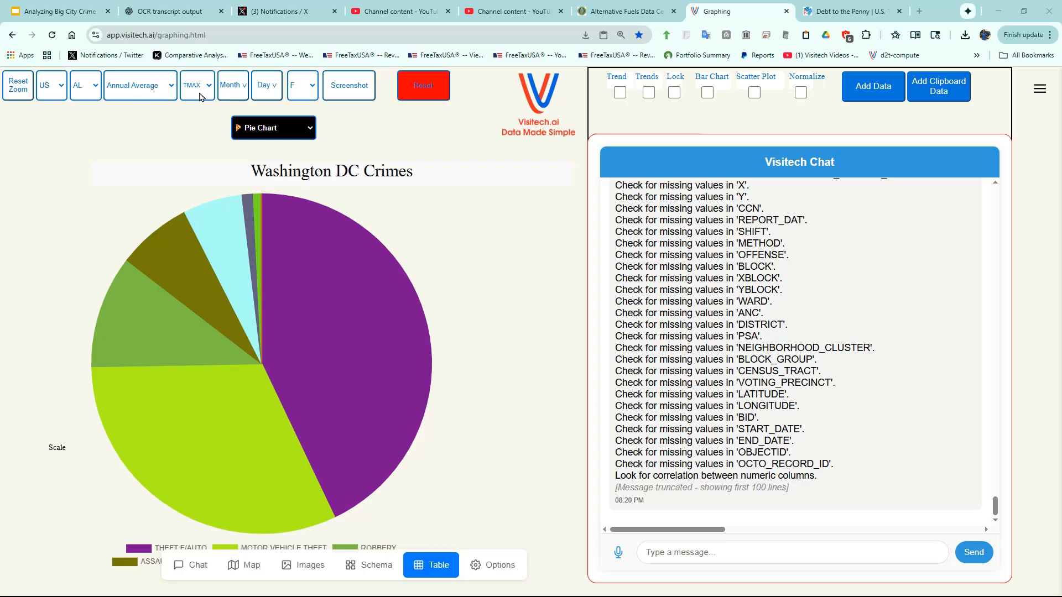
# - Reset the page and chart the request "Arctic sea ice", zoomed in on the most recent seasonal minimums
pyautogui.click(428, 93)
pyautogui.click(573, 110)
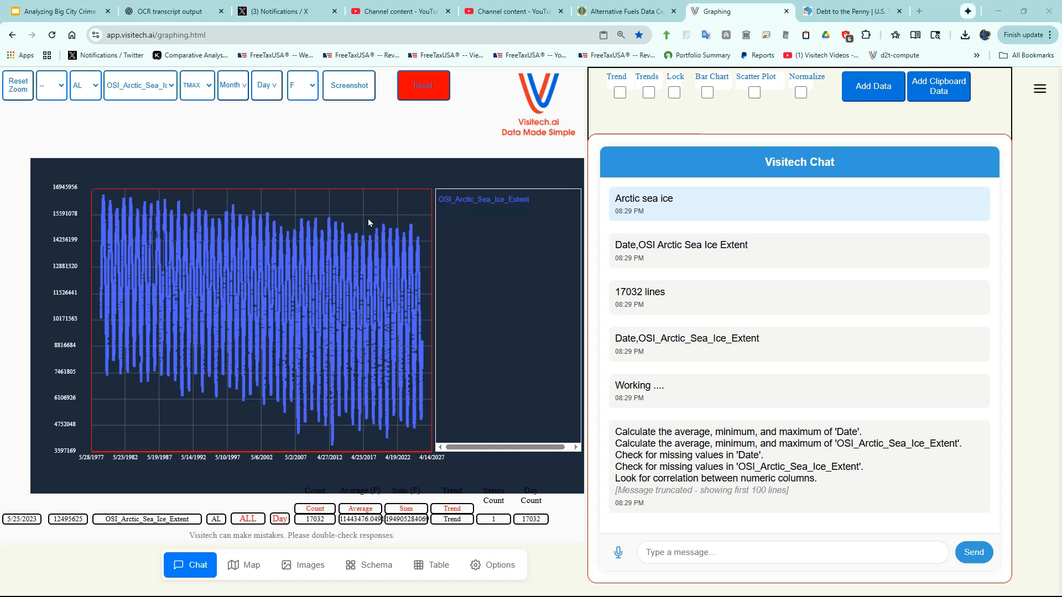
pyautogui.moveTo(407, 328); pyautogui.dragTo(427, 433)
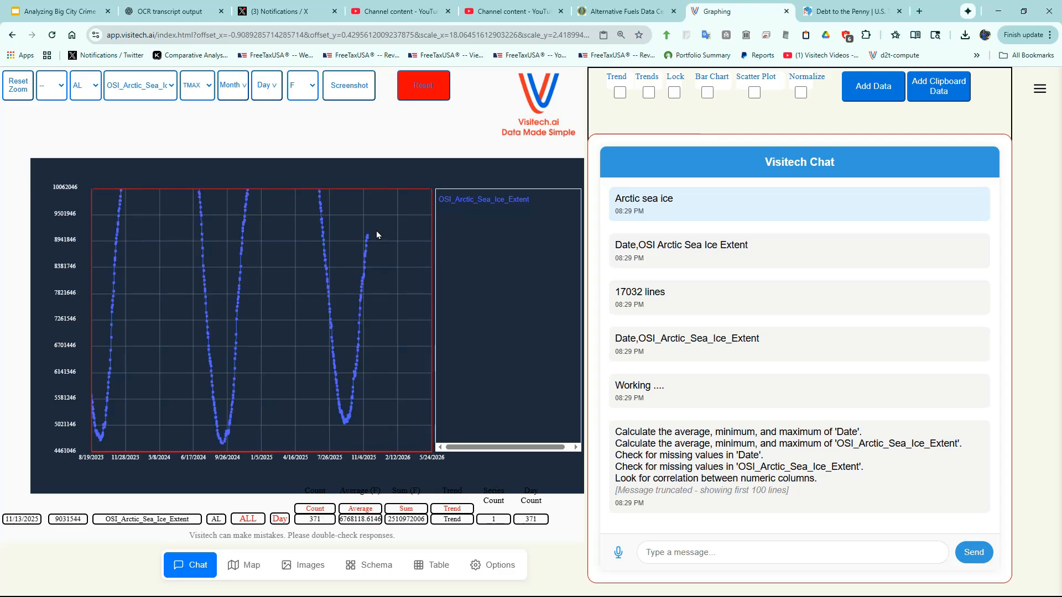
# - Show the sea ice extent maps for the latest chart point and for the September 2025 minimum
pyautogui.moveTo(367, 239)
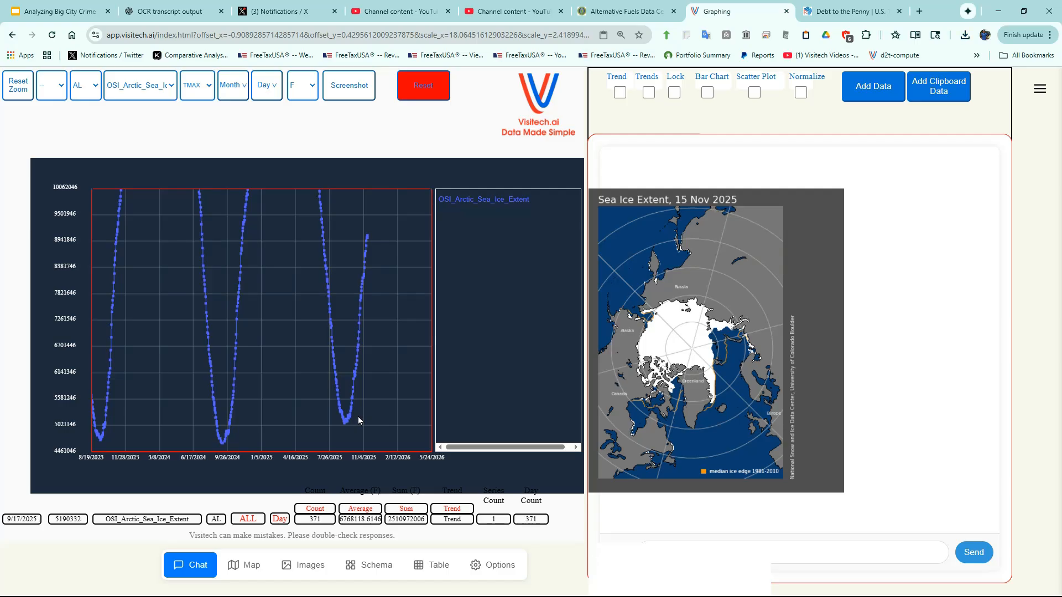
pyautogui.moveTo(346, 419)
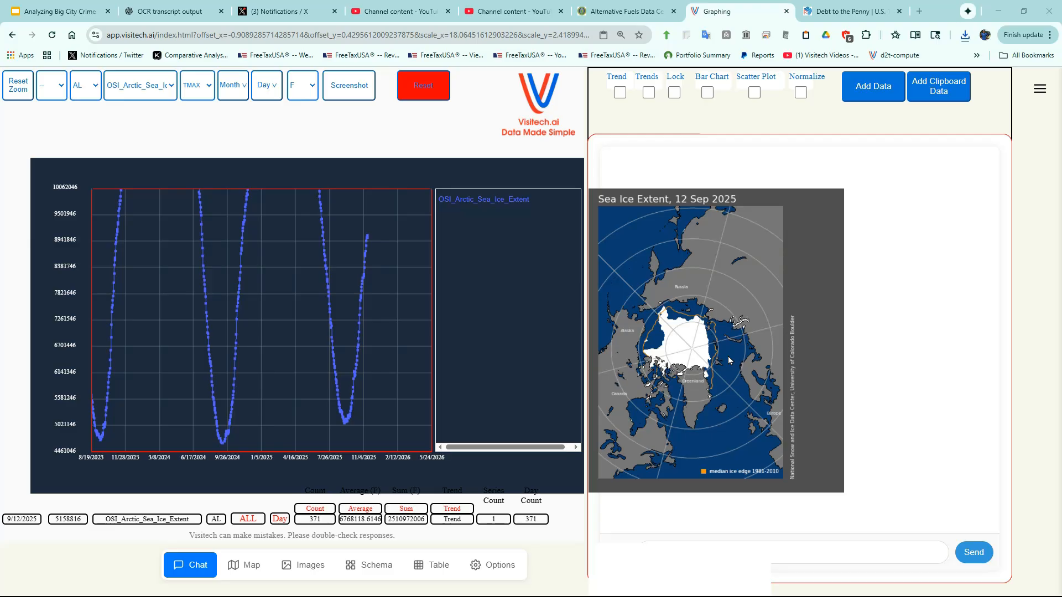
# - Reset the page and submit the voice request "longest stretch of days over 90° in Iowa"
pyautogui.click(423, 92)
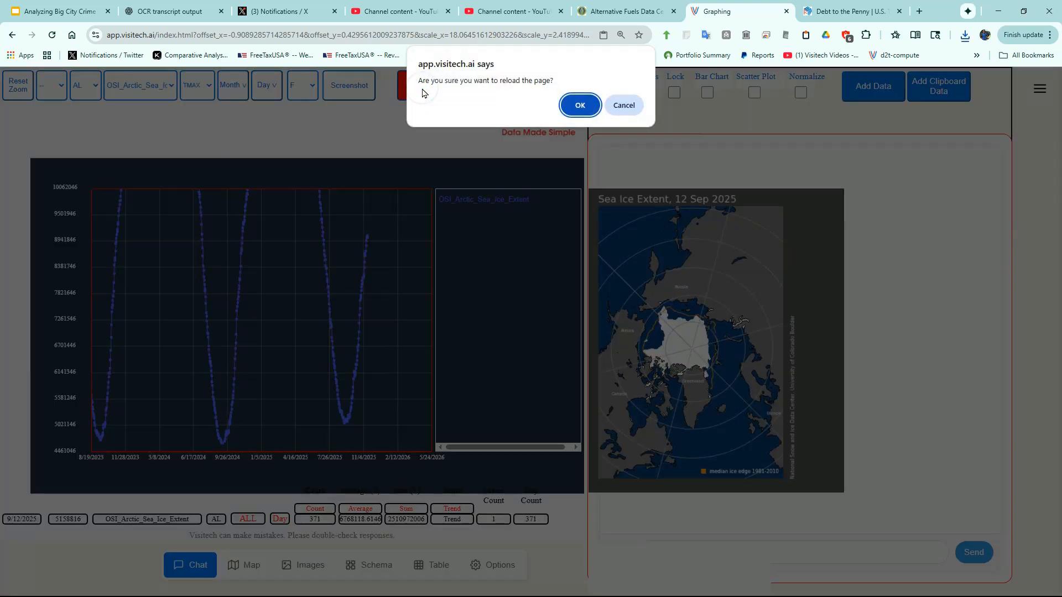
pyautogui.click(576, 108)
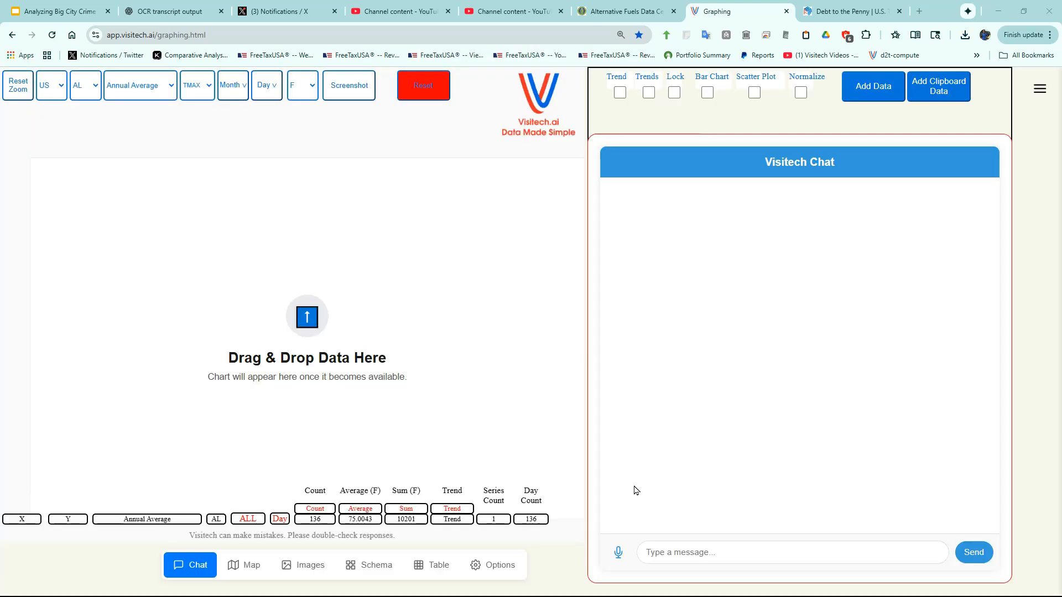
pyautogui.click(618, 554)
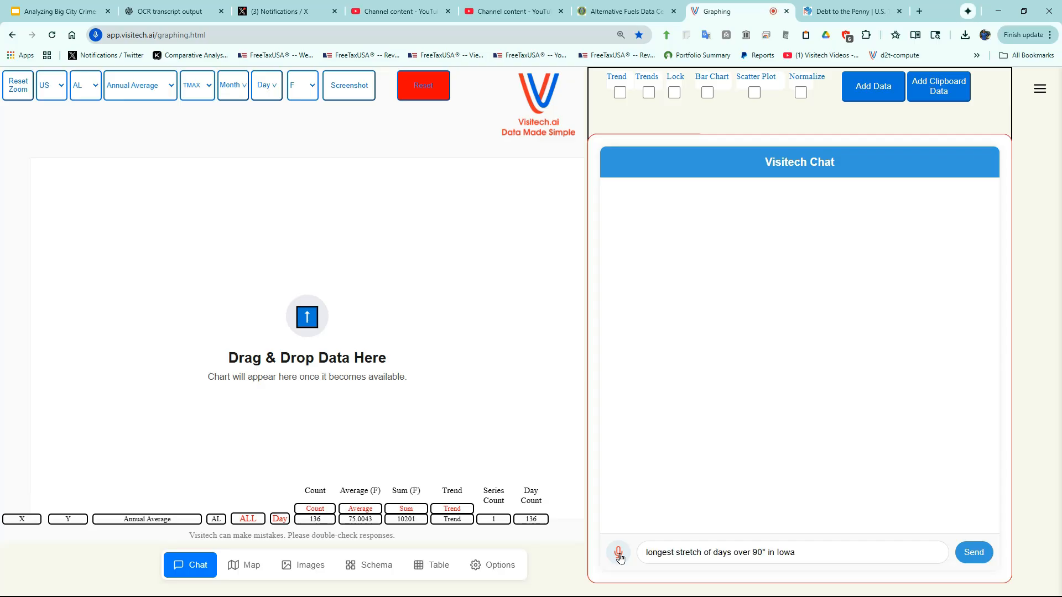
pyautogui.click(619, 553)
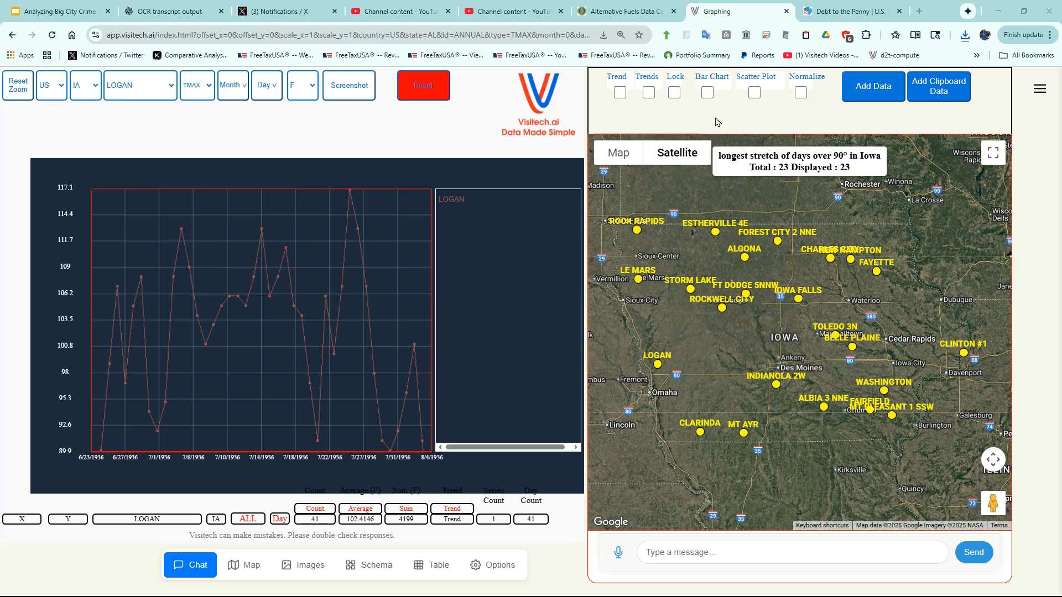
# - Show the Logan temperature series as a bar chart and title it "Logan Iowa 1936"
pyautogui.click(707, 93)
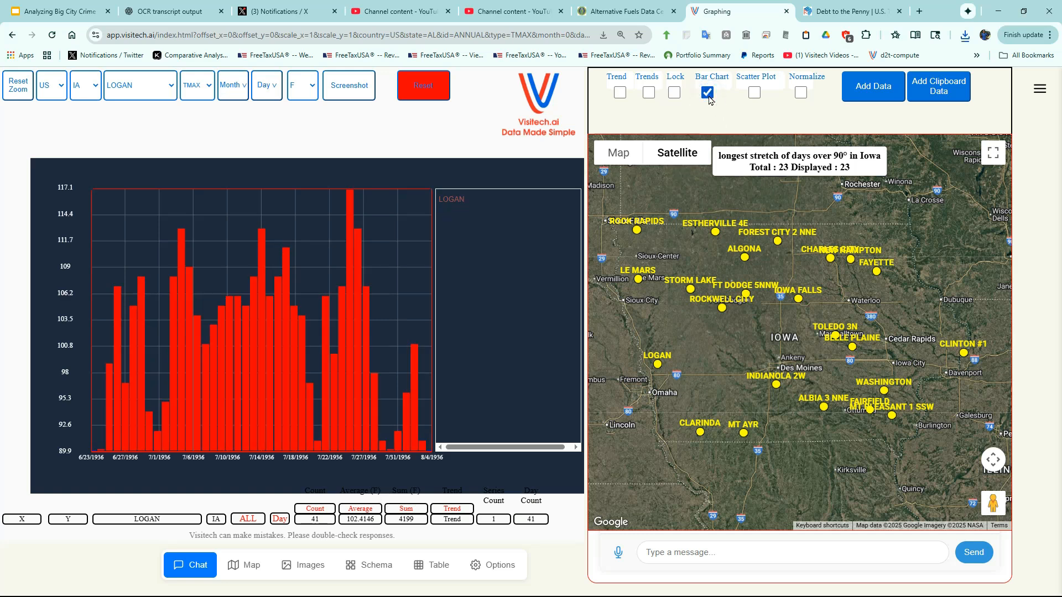
pyautogui.click(315, 171)
pyautogui.write('Logan ')
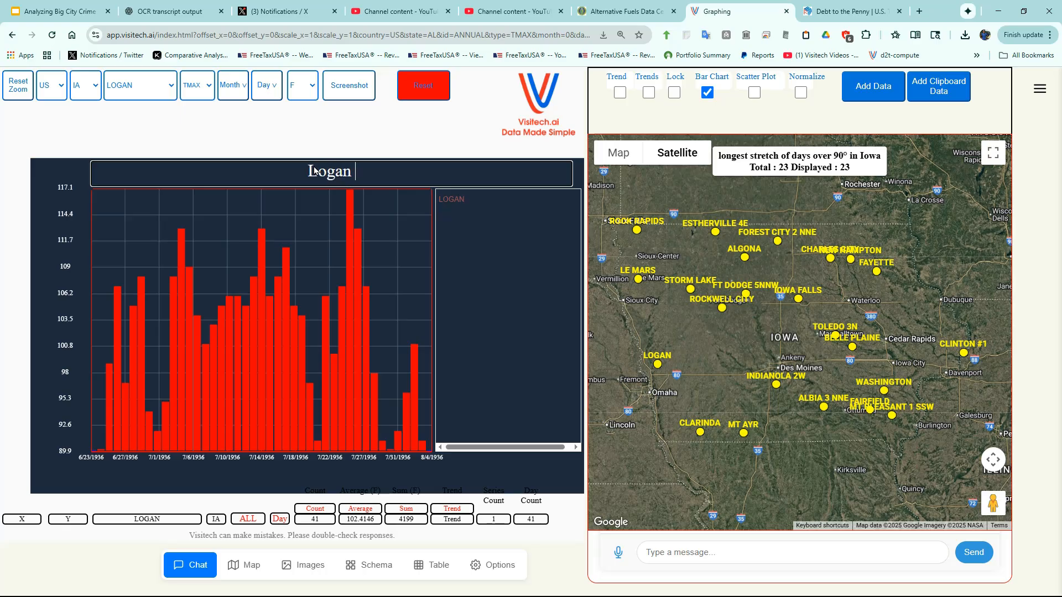
pyautogui.write('Iowa 1936')
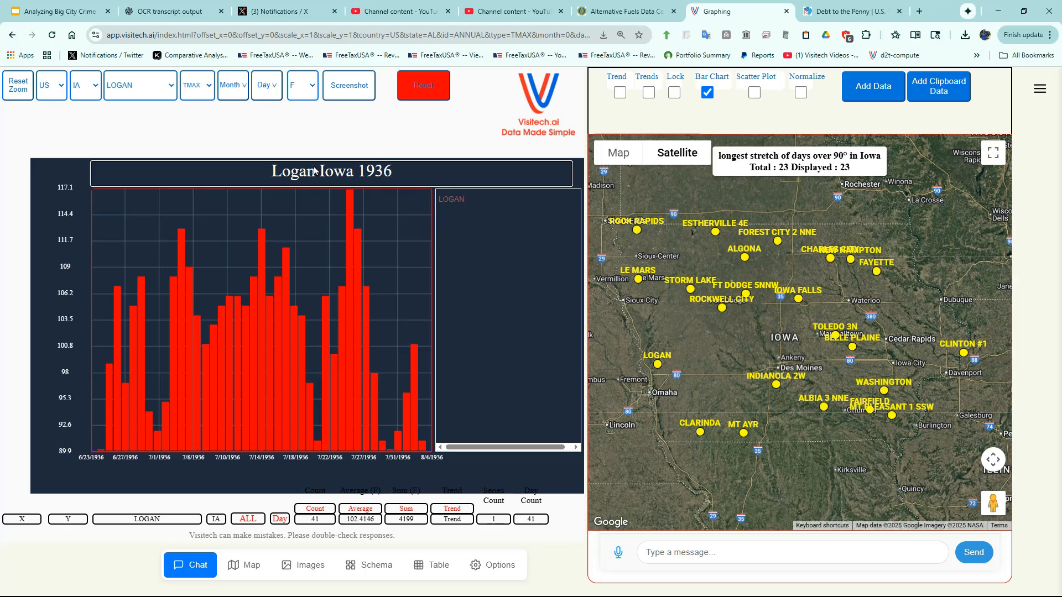
pyautogui.press('Return')
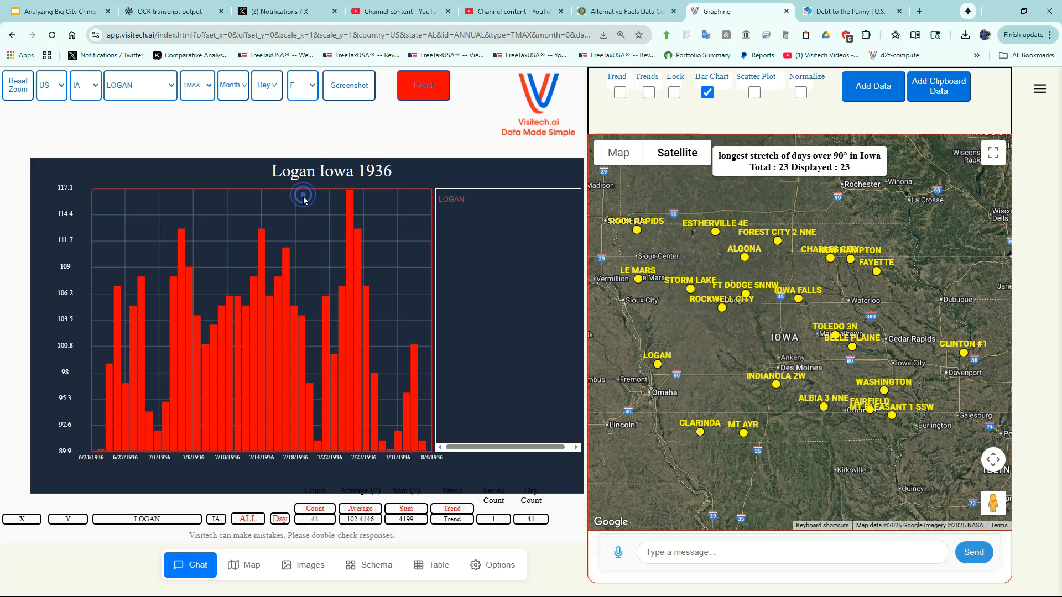
# - Bring up the Logan station on the satellite map from its 7/17/1936 bar, and place Street View on nearby W 10th St
pyautogui.click(499, 572)
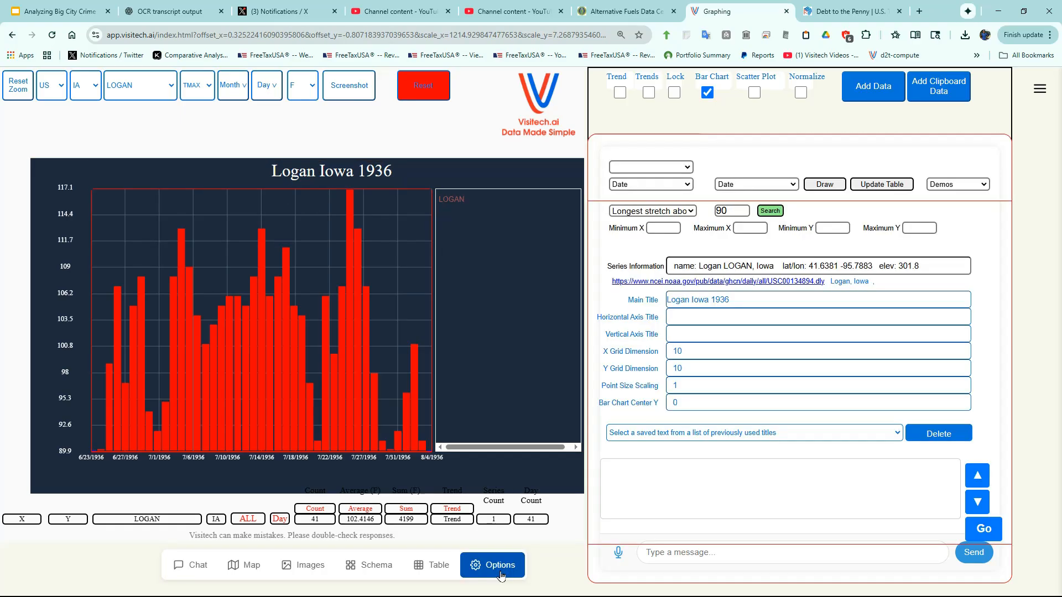
pyautogui.click(252, 572)
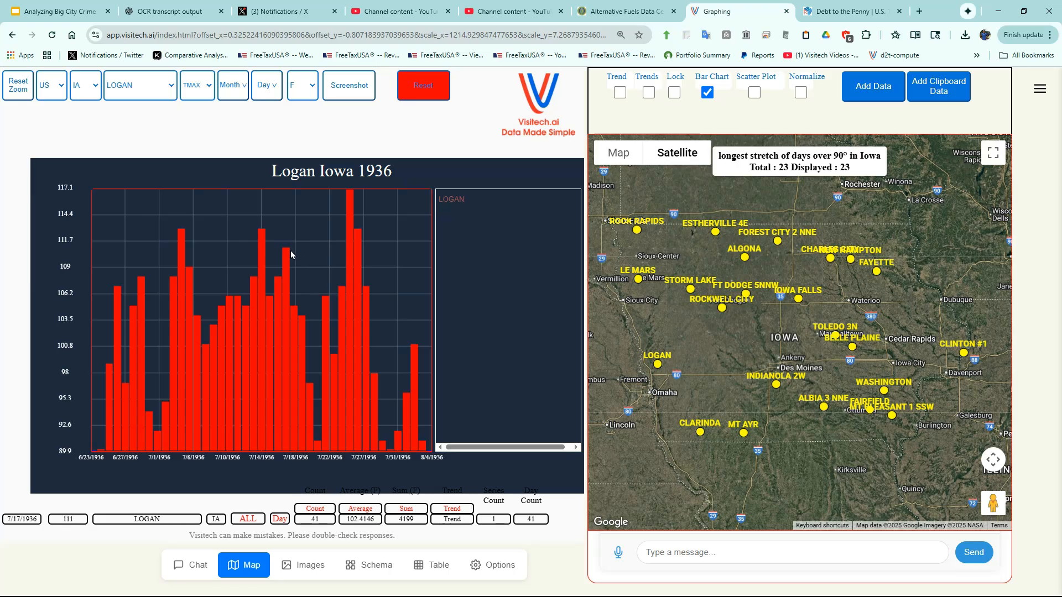
pyautogui.moveTo(289, 253)
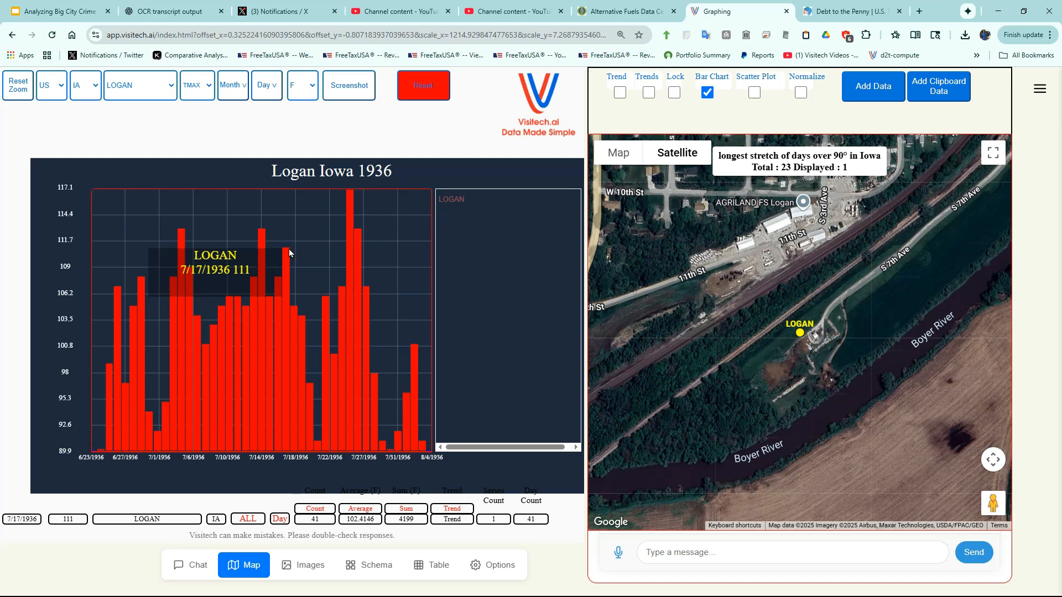
pyautogui.moveTo(993, 503); pyautogui.dragTo(786, 225)
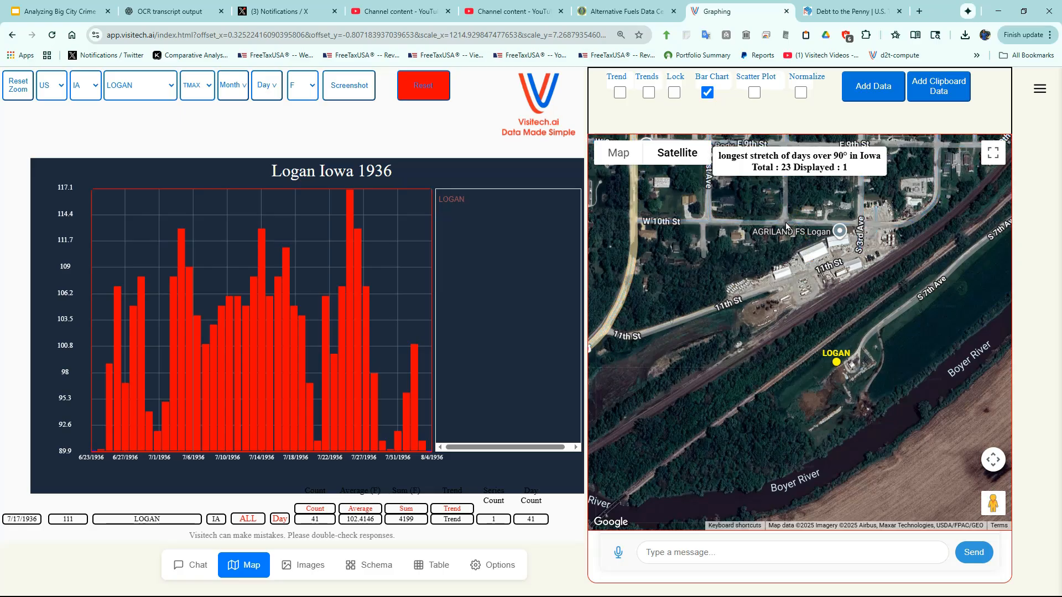